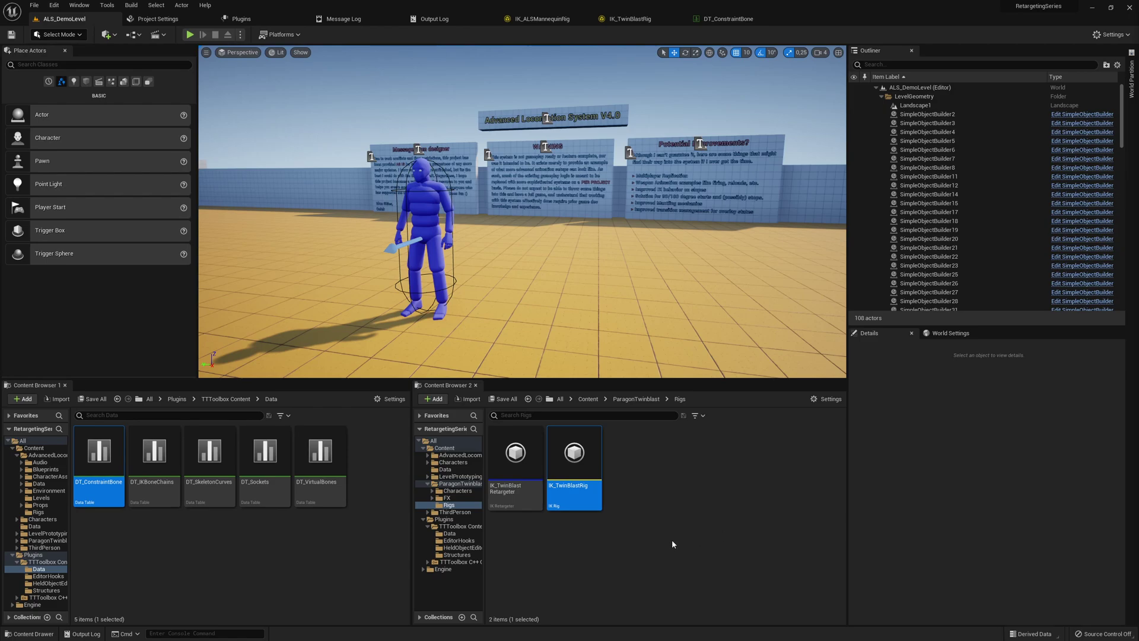
In IK_ALSMannequinRig, move hand_l_Goal to lift the mannequin's left arm.
click(541, 19)
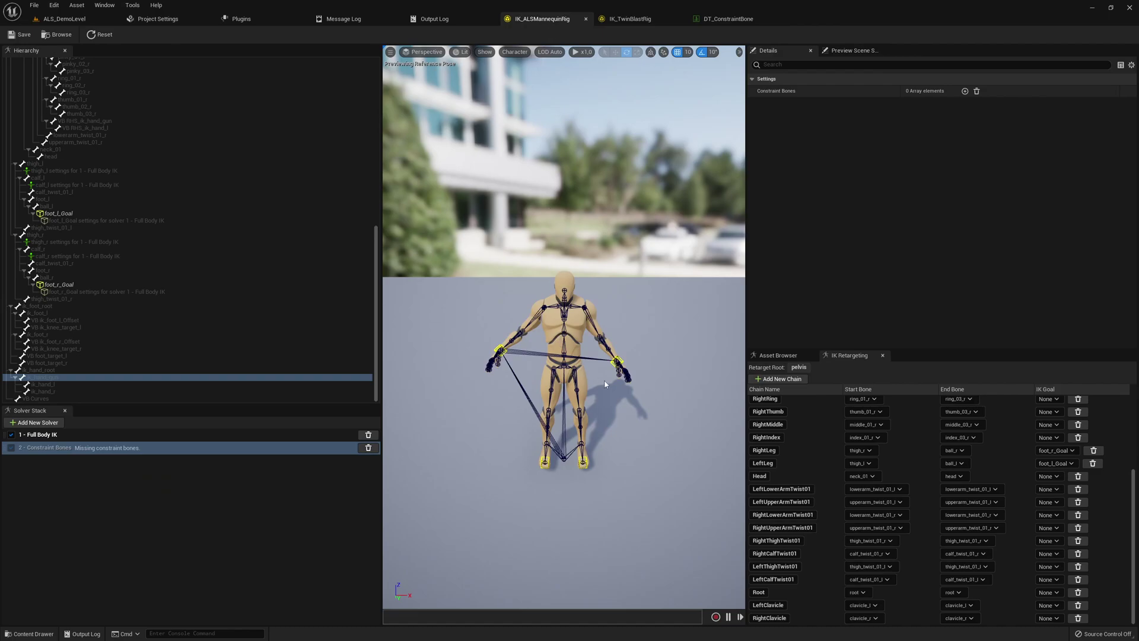
click(618, 360)
key(w)
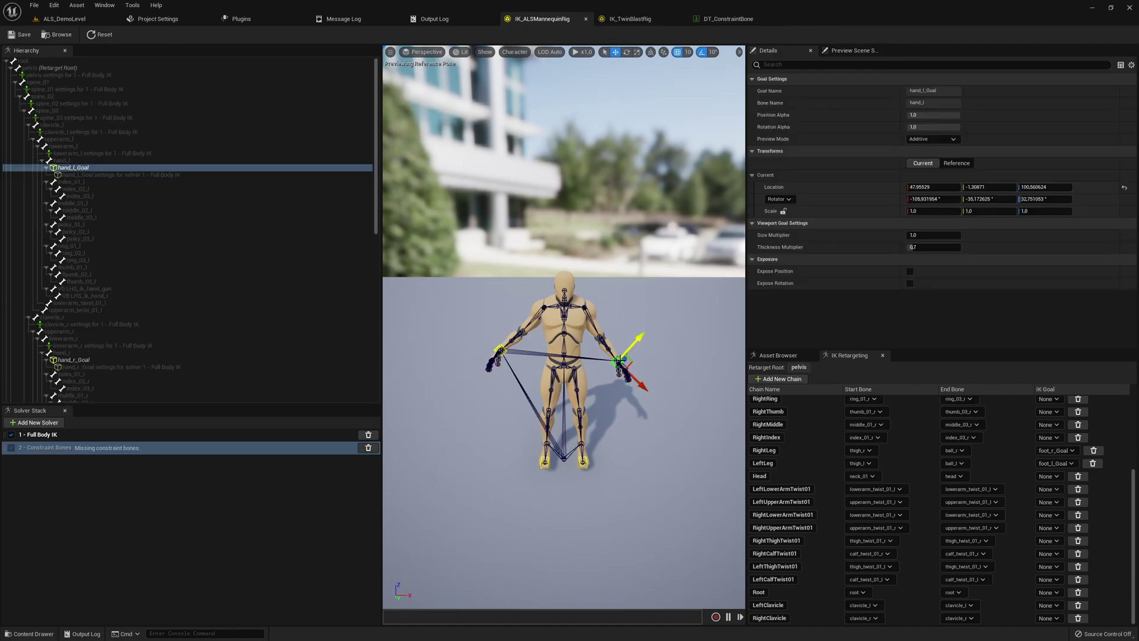
mouse_move(617, 360)
mouse_down()
mouse_move(596, 268)
mouse_move(660, 382)
mouse_move(535, 269)
mouse_move(610, 407)
mouse_move(679, 369)
mouse_up()
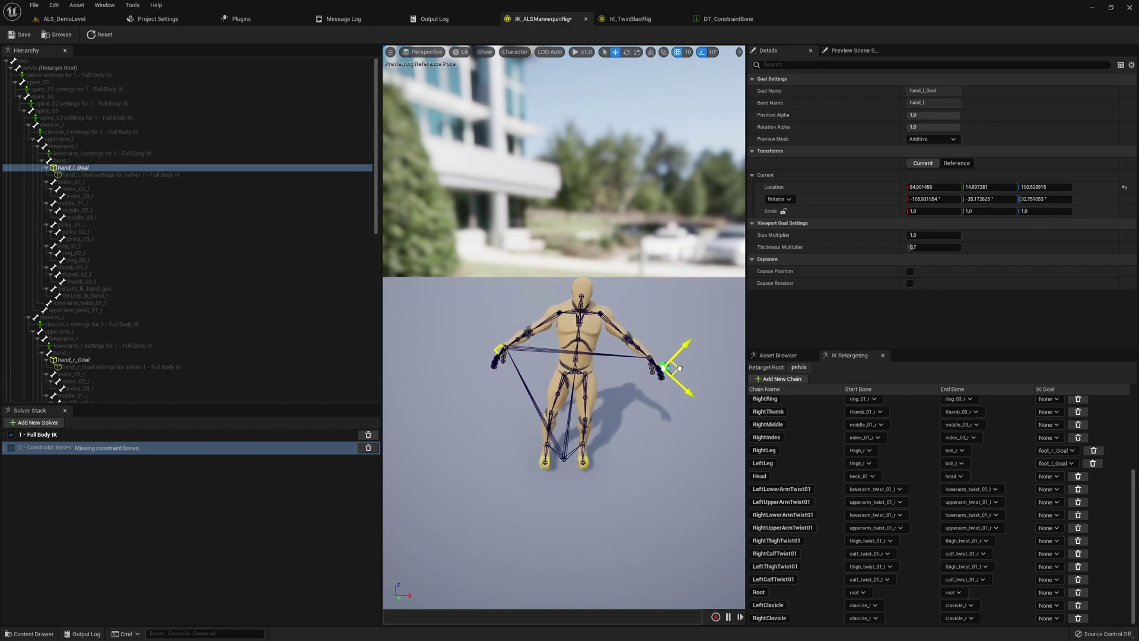
click(616, 350)
Close the rig editors, open IK_TwinBlastRig, and pull its hand_l_Goal up and across.
middle_click(533, 23)
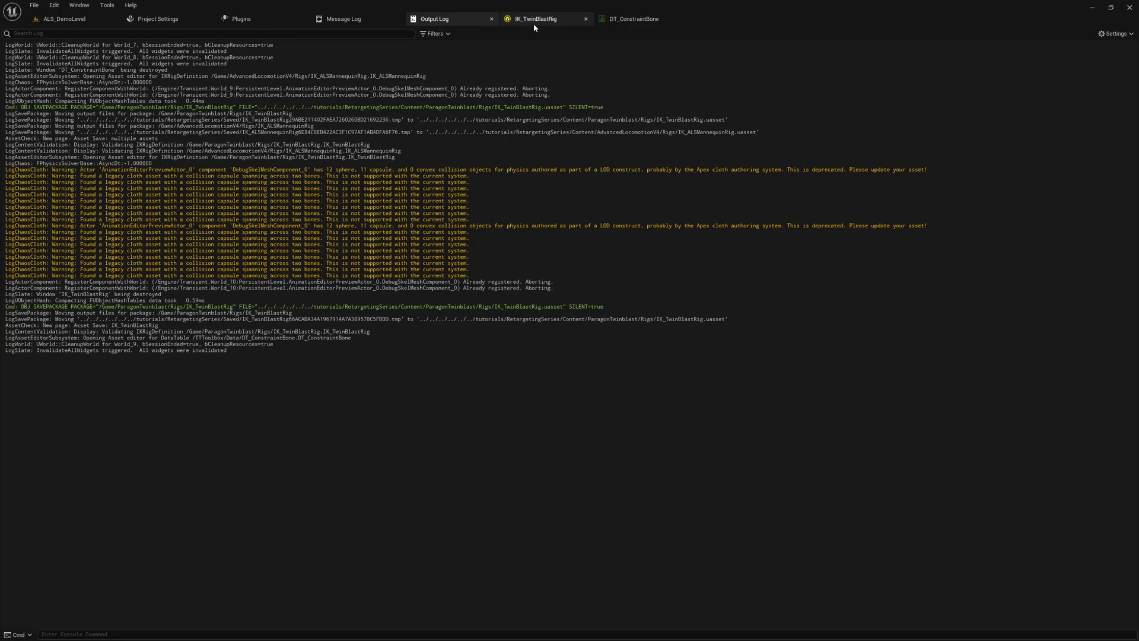
click(61, 20)
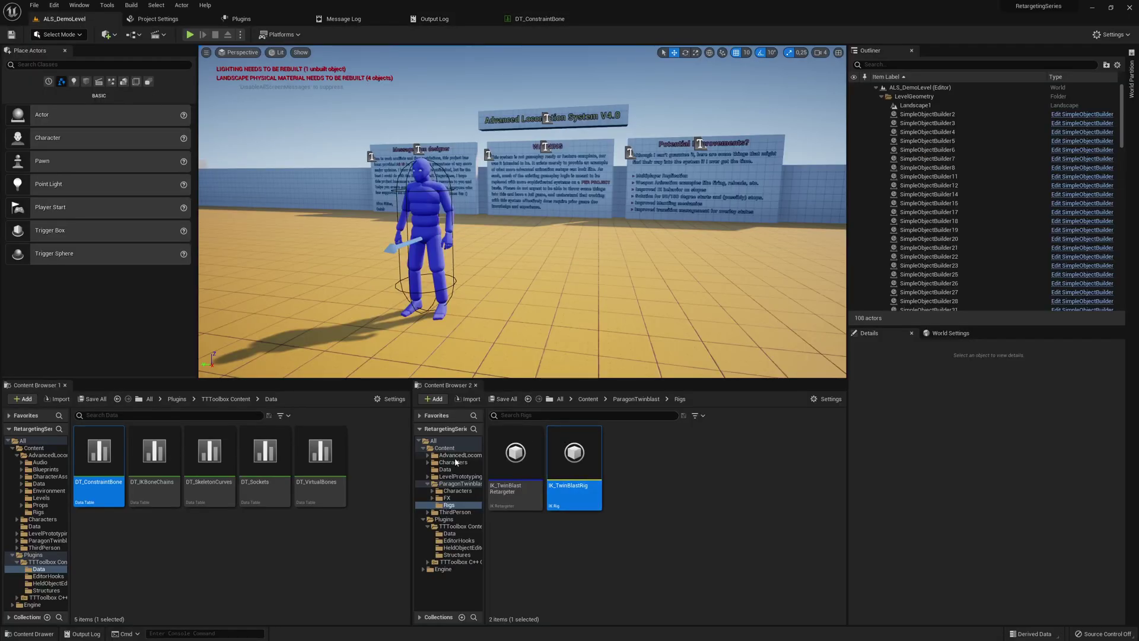
double_click(573, 454)
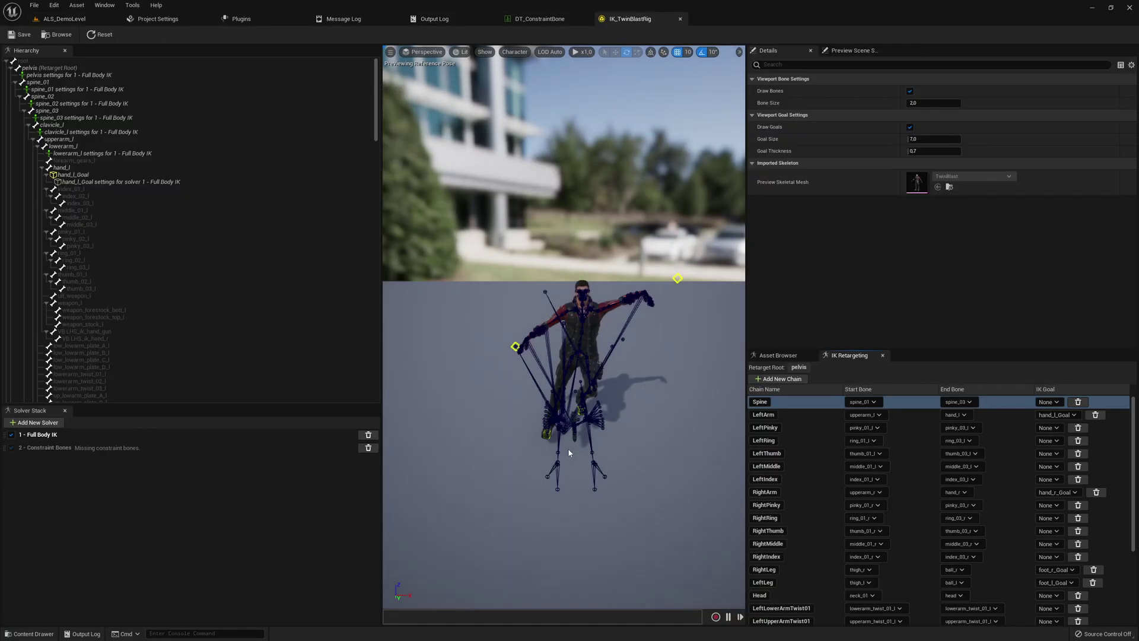
click(678, 279)
key(w)
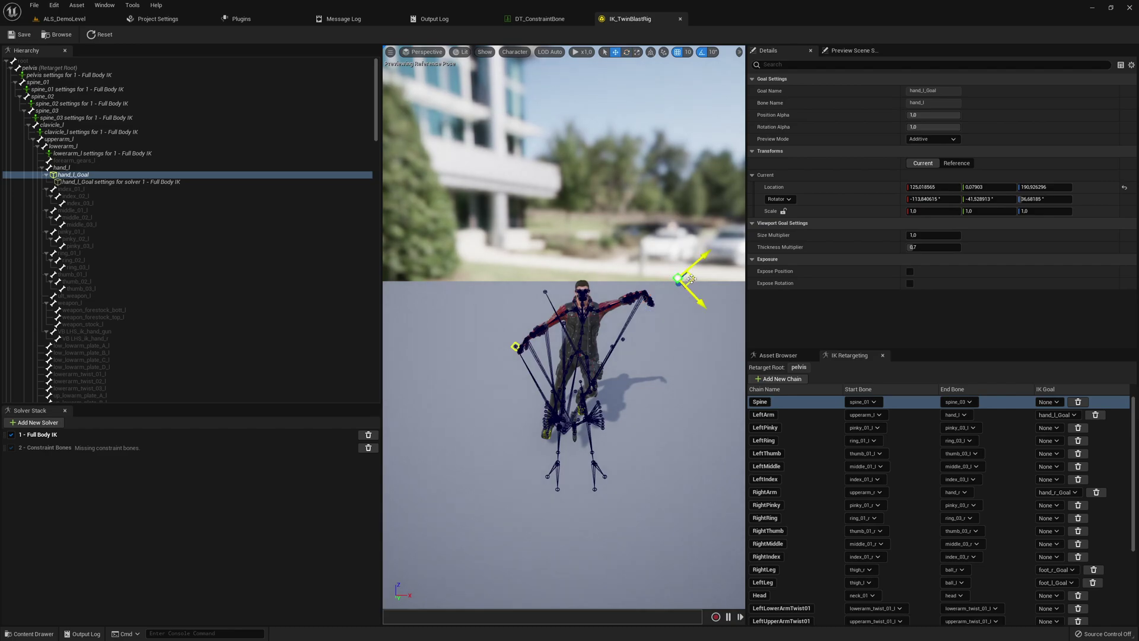
mouse_move(679, 280)
mouse_down()
mouse_move(508, 364)
mouse_move(649, 267)
mouse_up()
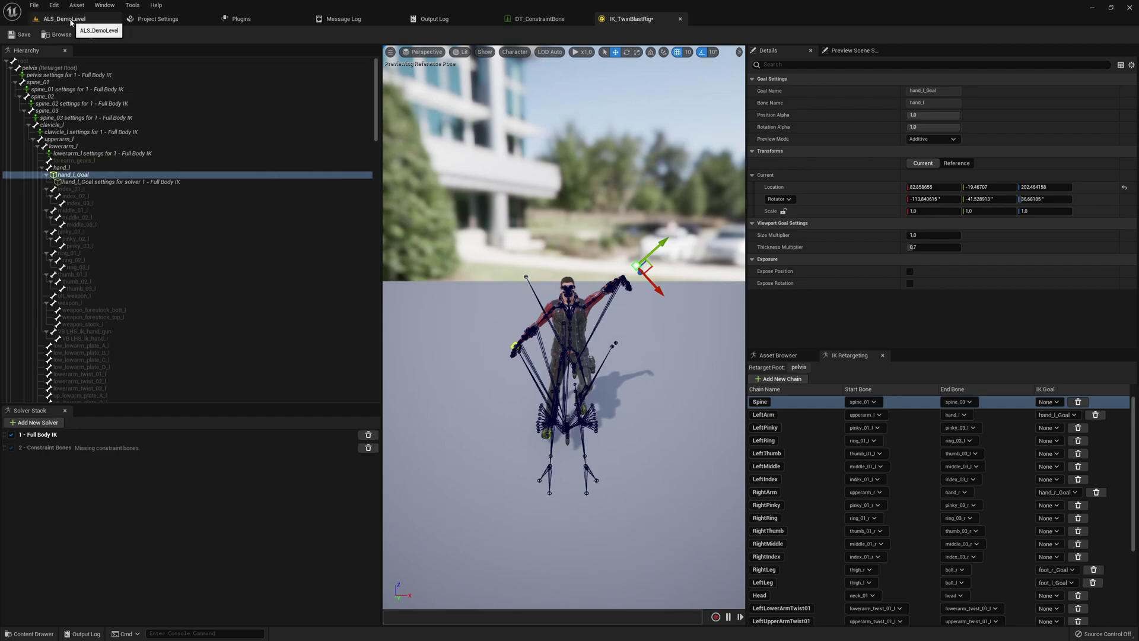
Search the assets for the mannequin IK rig to list IK_ALSMannequinRig.
key(ctrl+p)
text(ma)
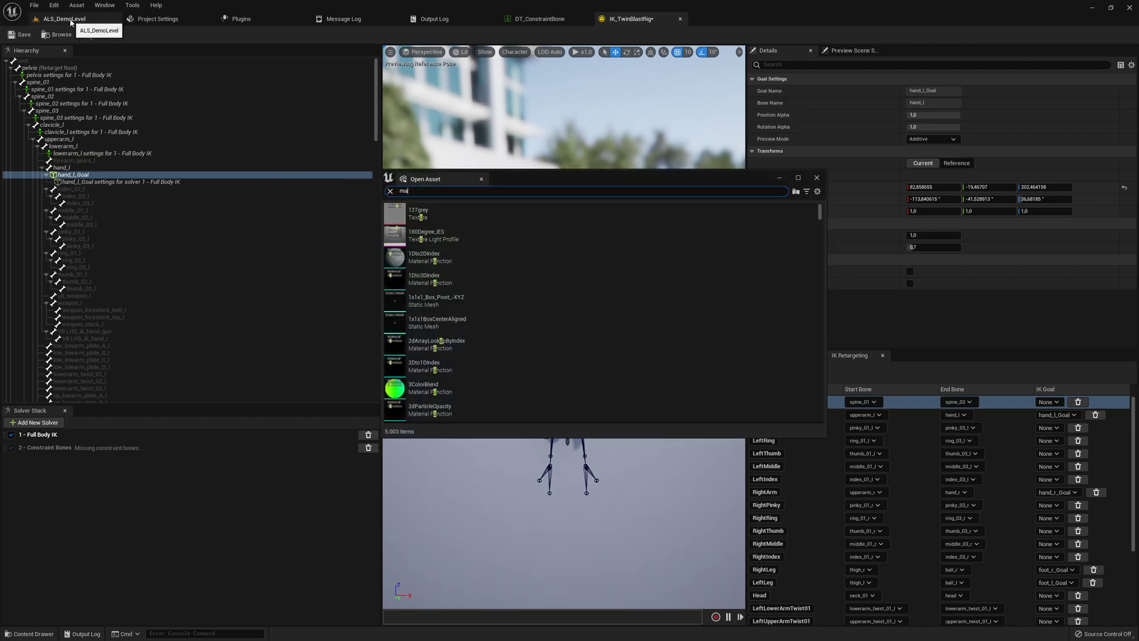
text(nneqin)
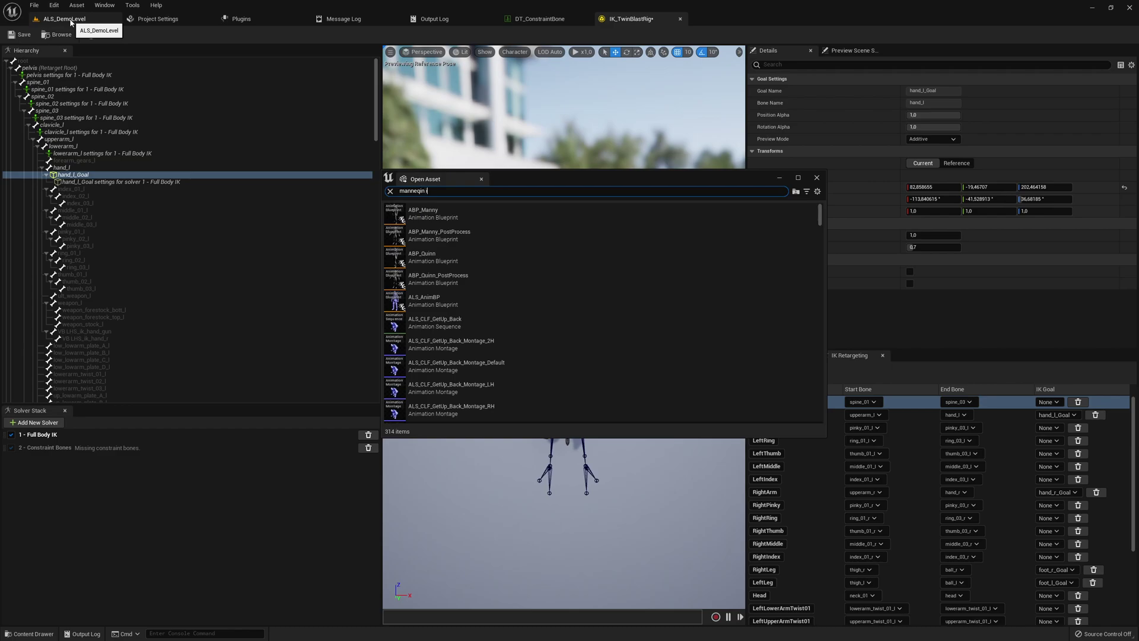
text(k)
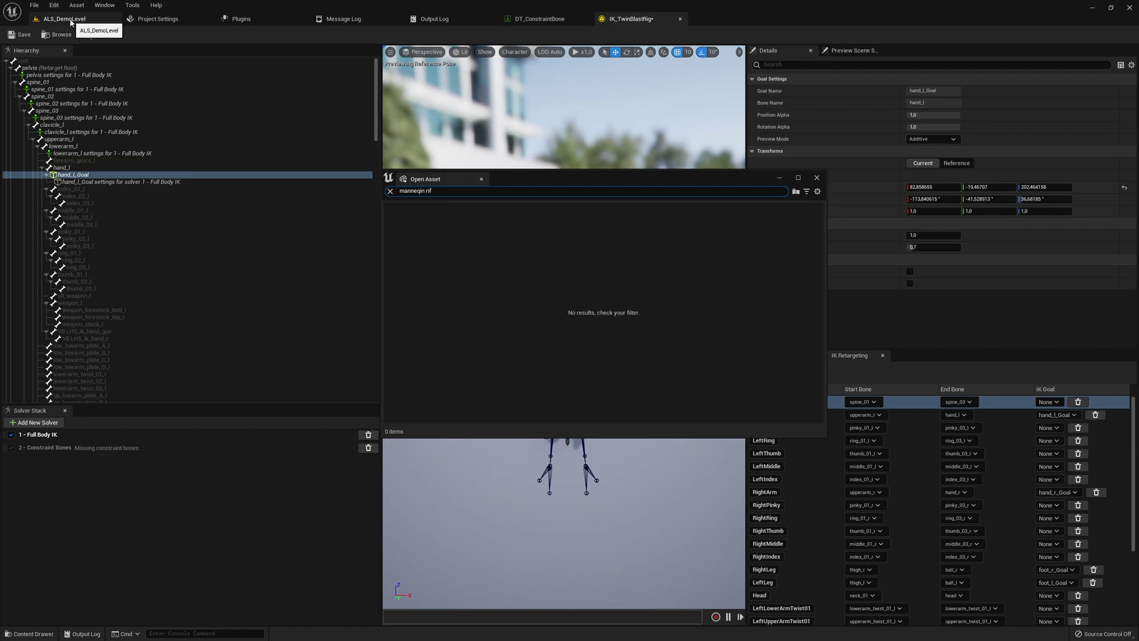
text(u)
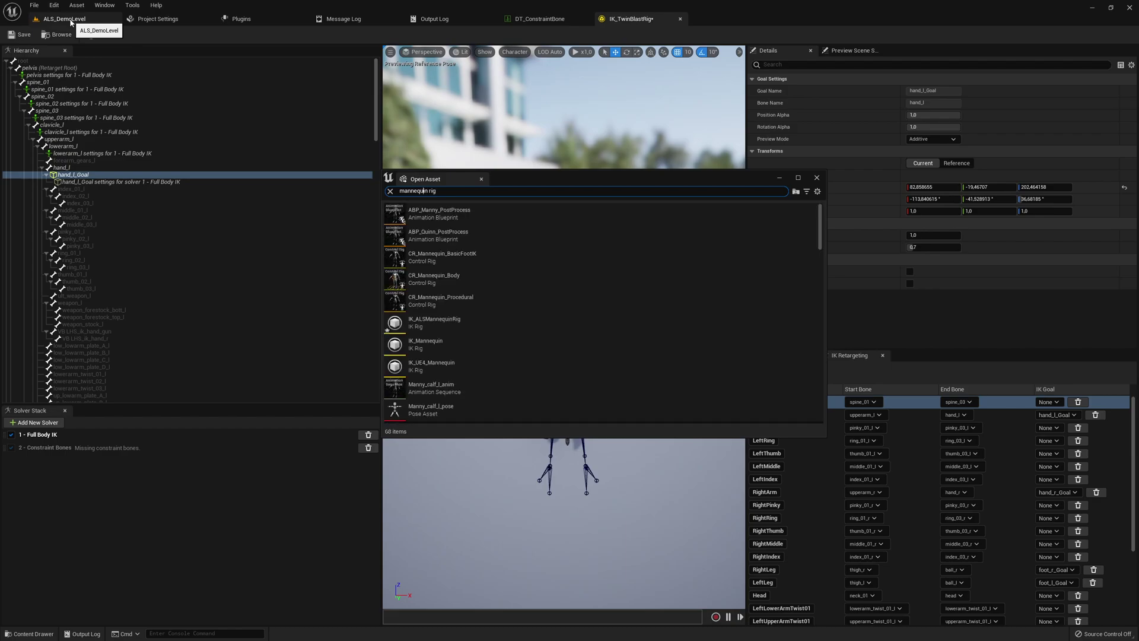
text( ik)
key(BackSpace)
key(BackSpace)
key(BackSpace)
key(BackSpace)
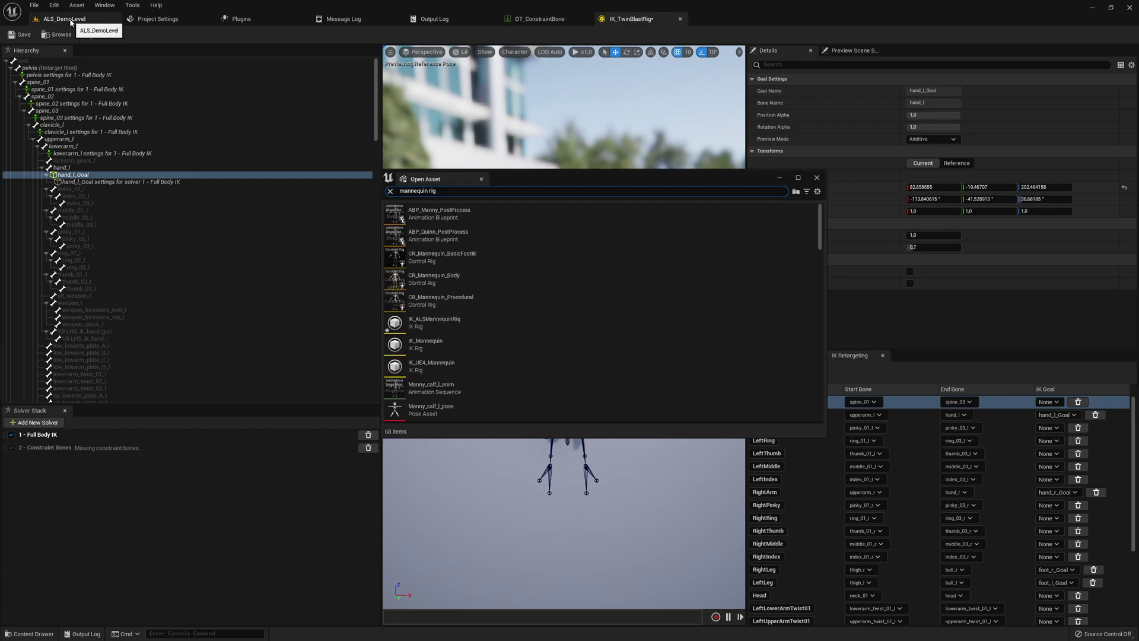
Reopen IK_ALSMannequinRig and move its left hand goal toward the chest.
double_click(448, 323)
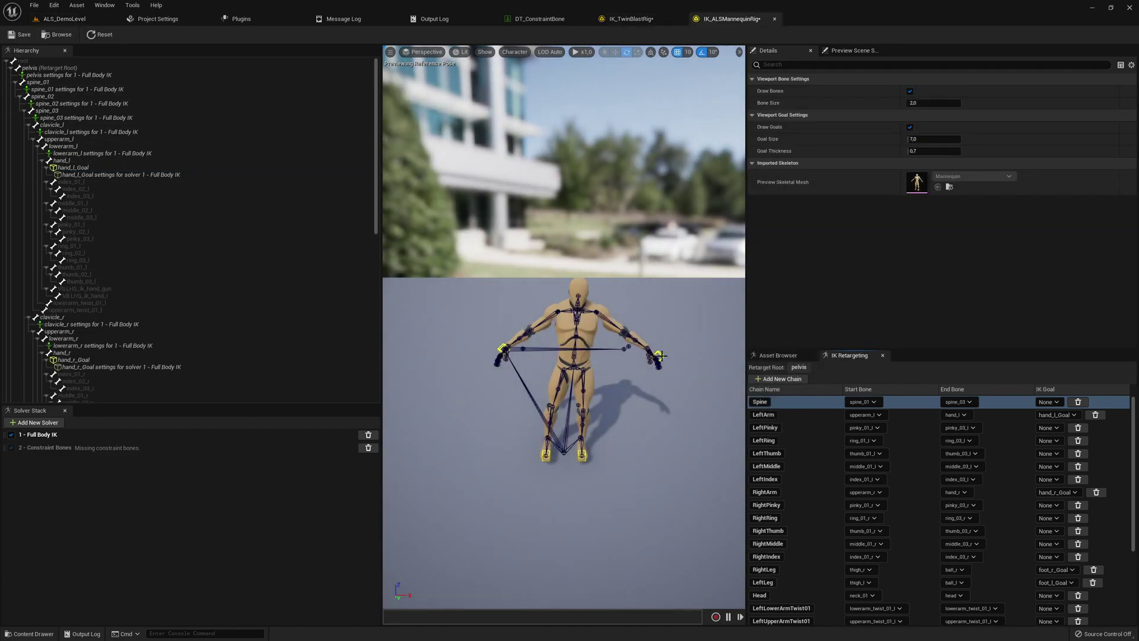
click(660, 356)
mouse_move(672, 355)
mouse_down()
mouse_move(592, 372)
mouse_move(590, 234)
mouse_move(656, 407)
mouse_move(539, 274)
mouse_move(646, 276)
mouse_move(586, 317)
mouse_up()
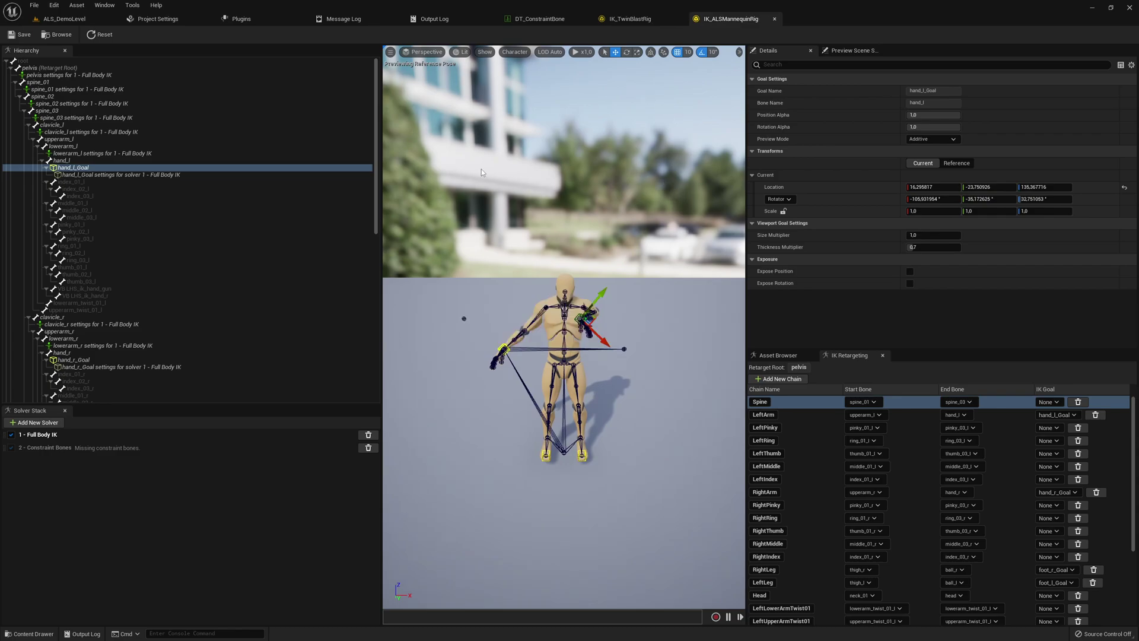
Inspect the Constraint Bones solver in both IK rigs, then return to ALS_DemoLevel.
click(159, 448)
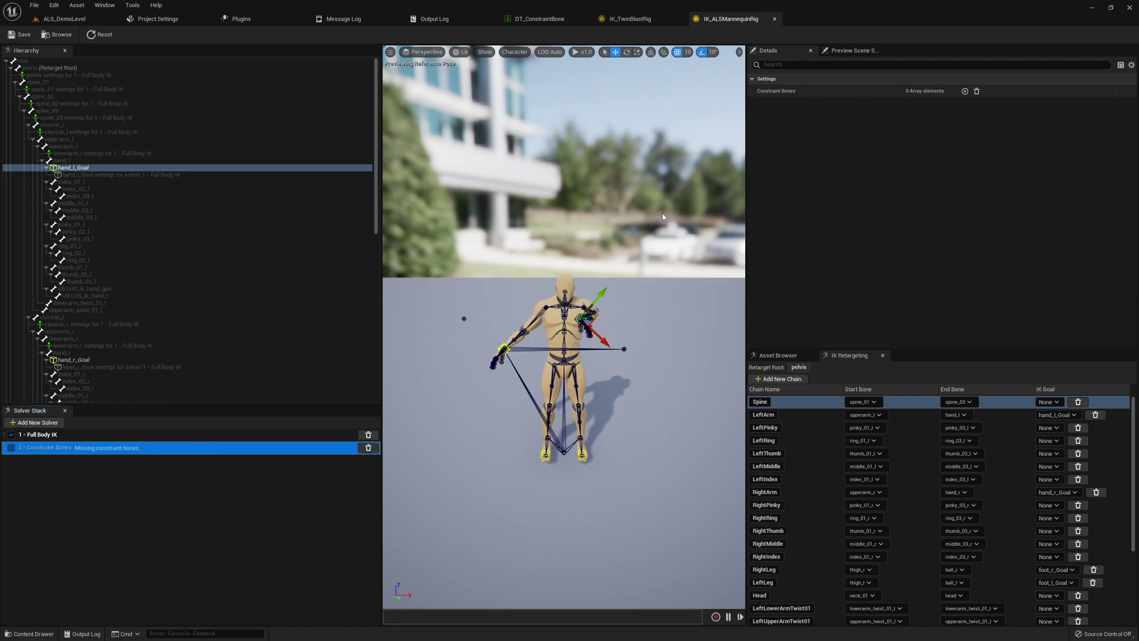
click(674, 19)
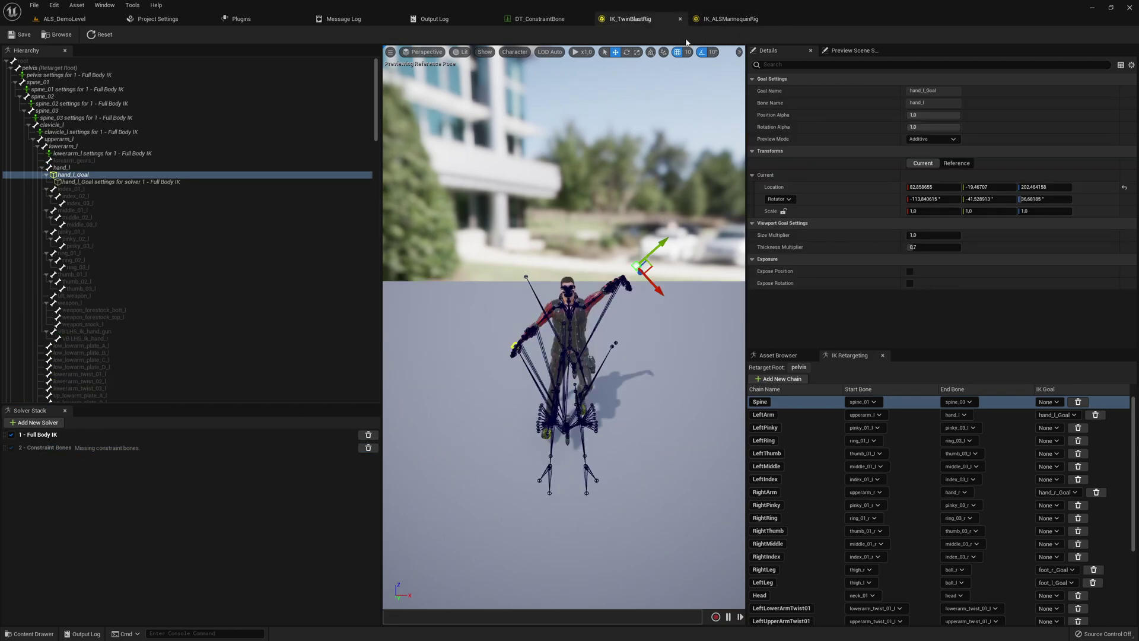
click(201, 446)
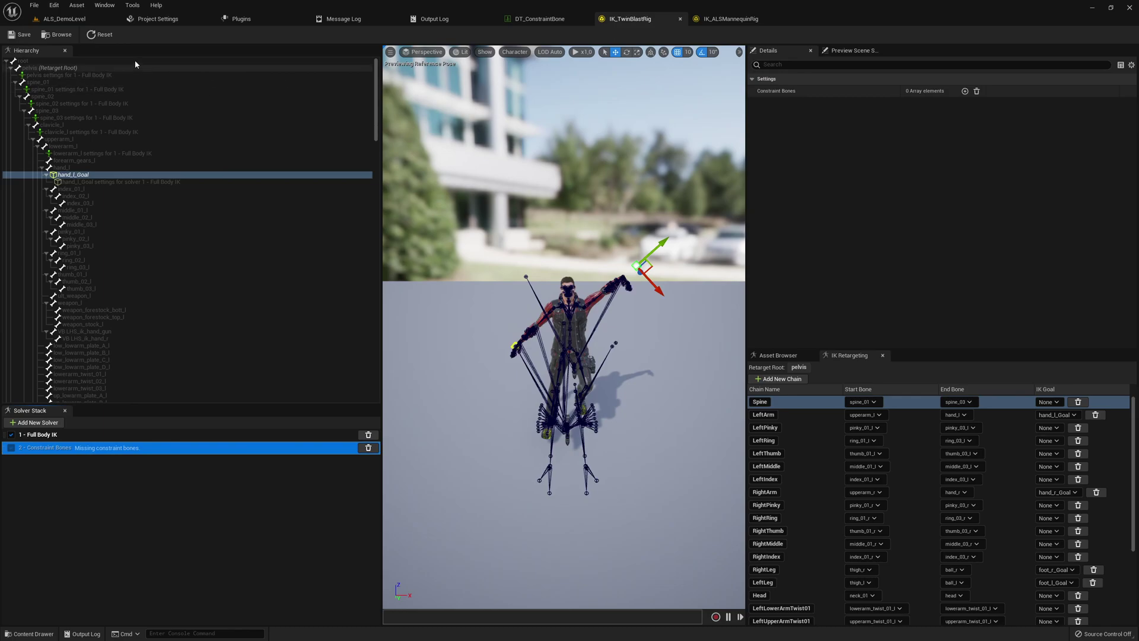
click(64, 19)
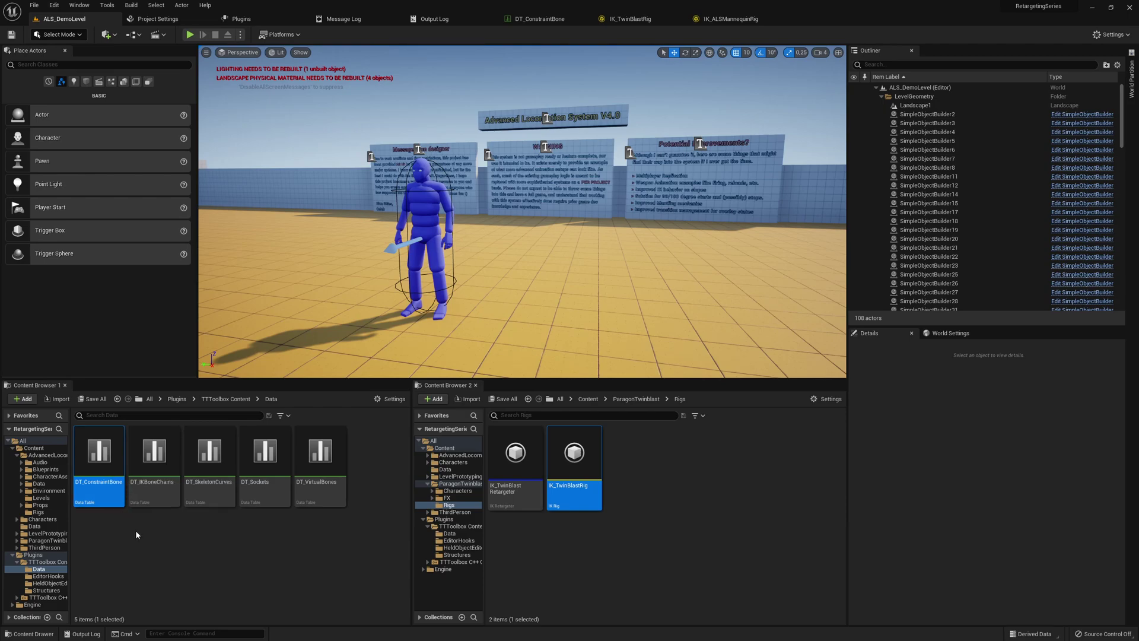
Copy the 18 ConstraintBones entries from DT_ConstraintBone's ConstraintAllBones row.
click(394, 400)
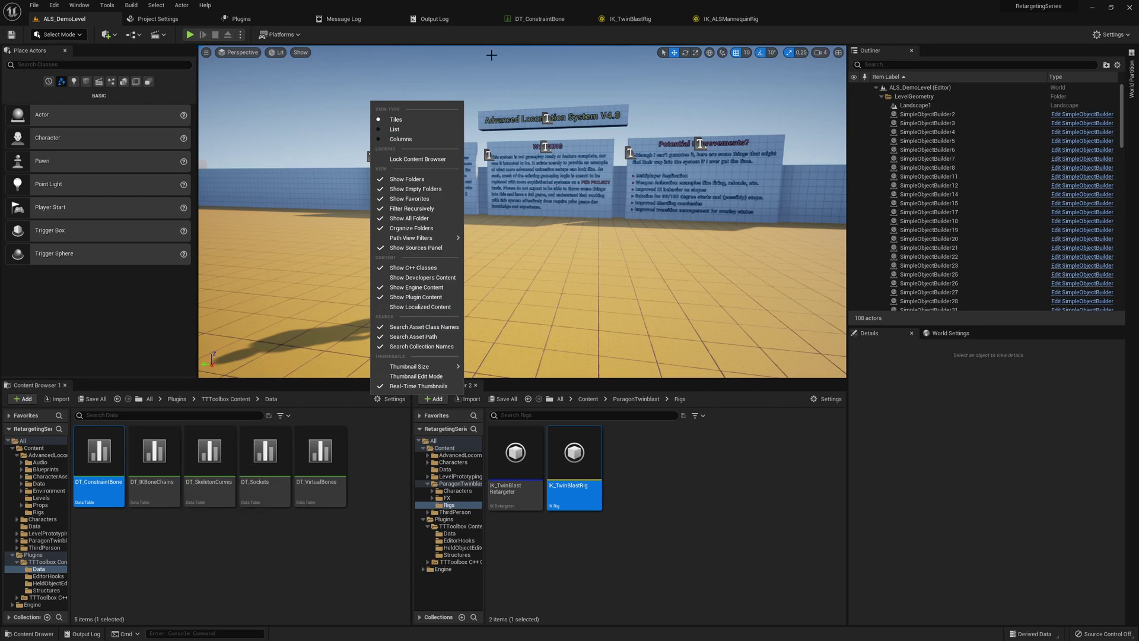
click(539, 19)
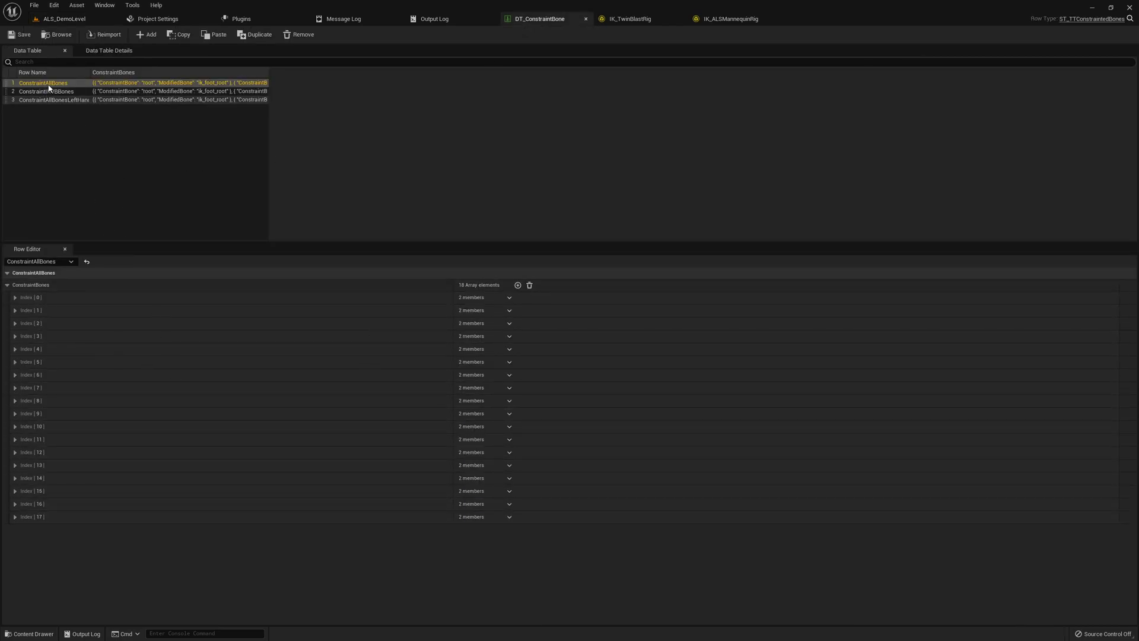
right_click(26, 287)
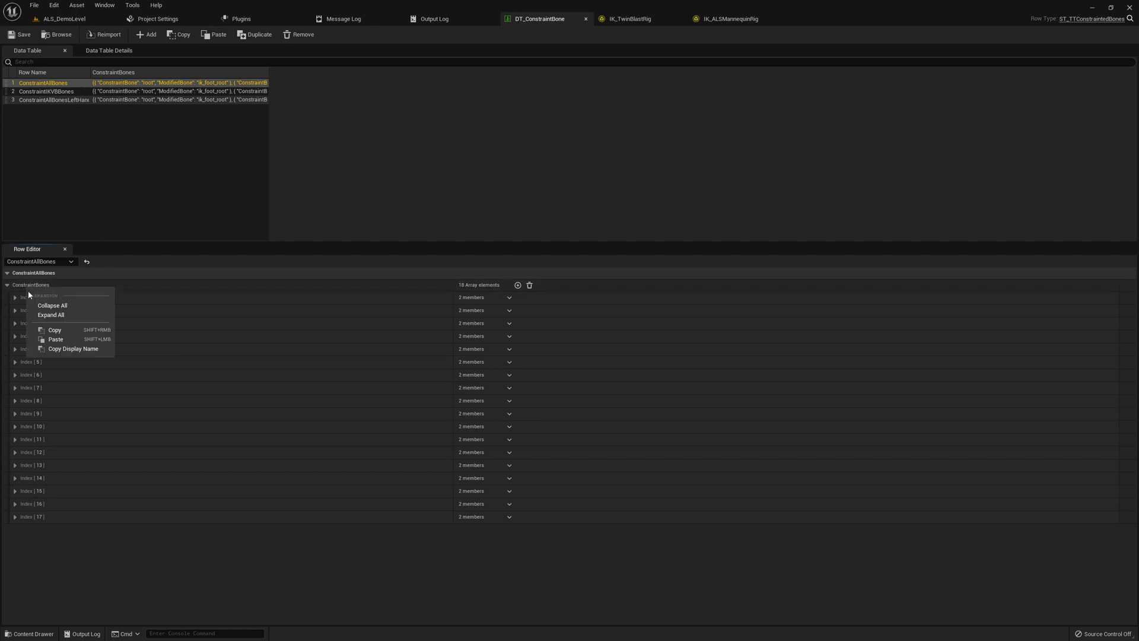
click(47, 331)
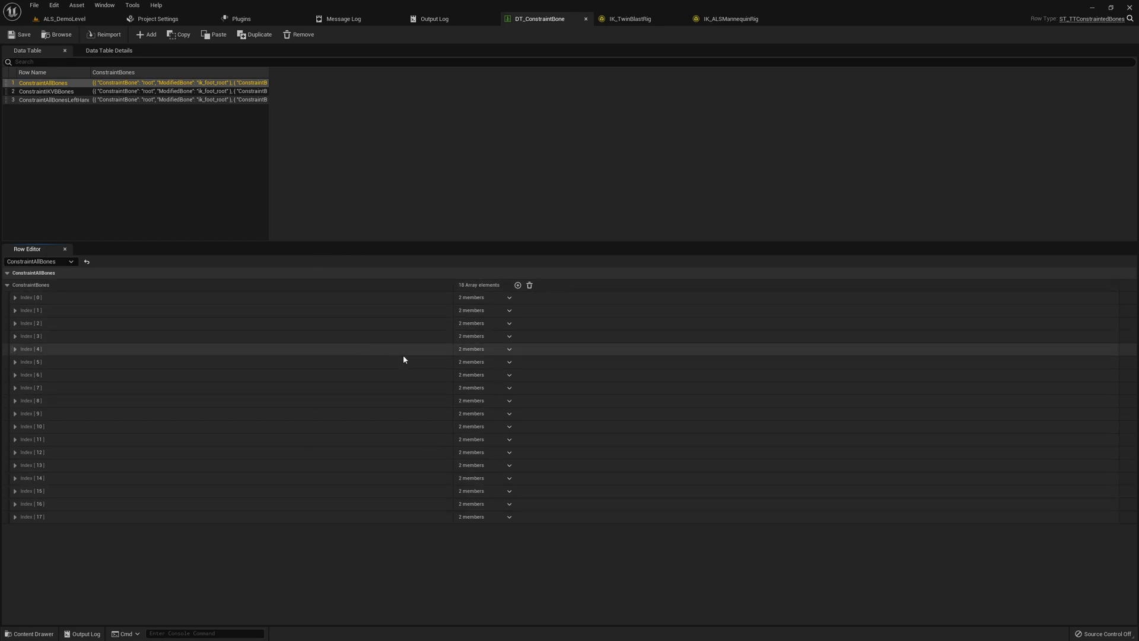
Go back to IK_ALSMannequinRig and inspect the ik_hand_gun and ik_hand_root bones.
click(630, 19)
click(730, 18)
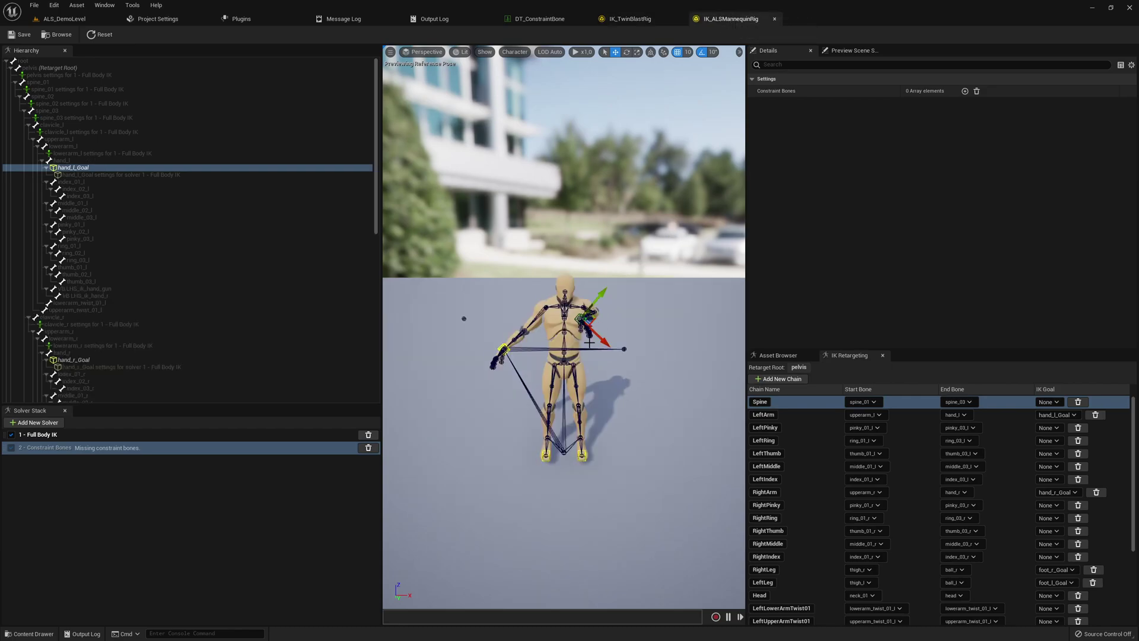
click(621, 350)
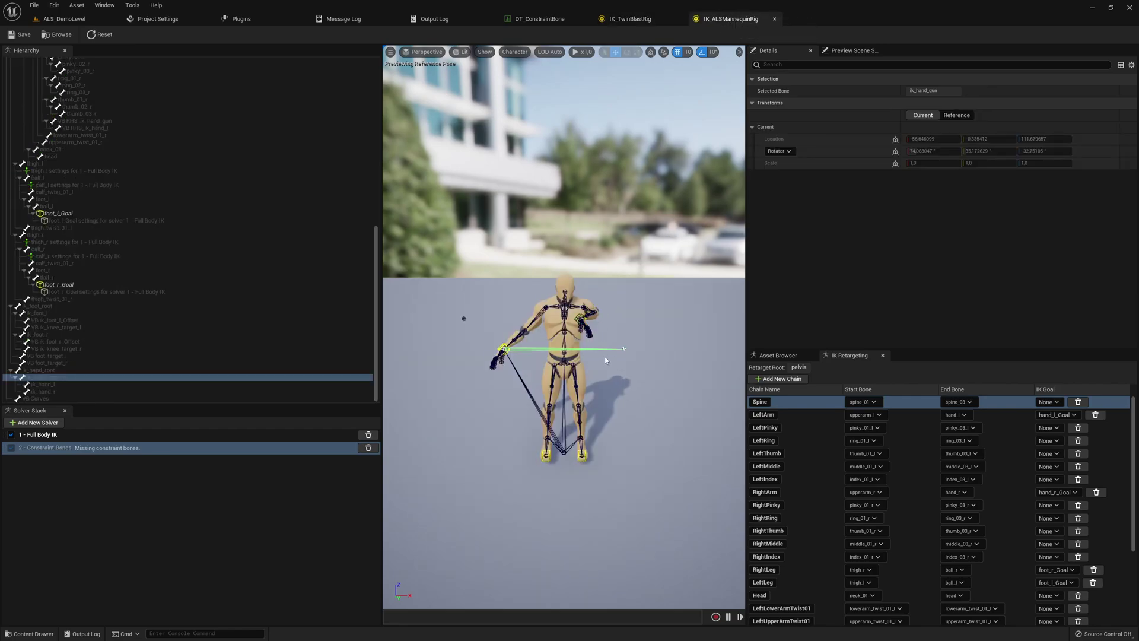
click(531, 396)
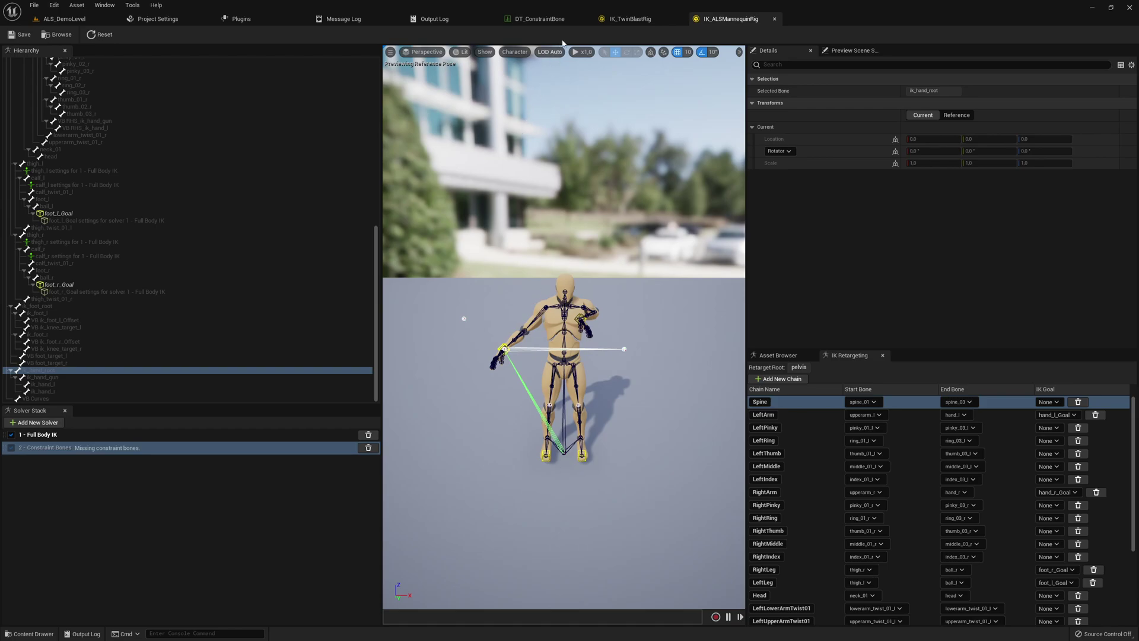
Paste the constraint data into Notepad++ and replace all generated ConstraintBone identifiers with ConstraintBone.
key(alt+Tab)
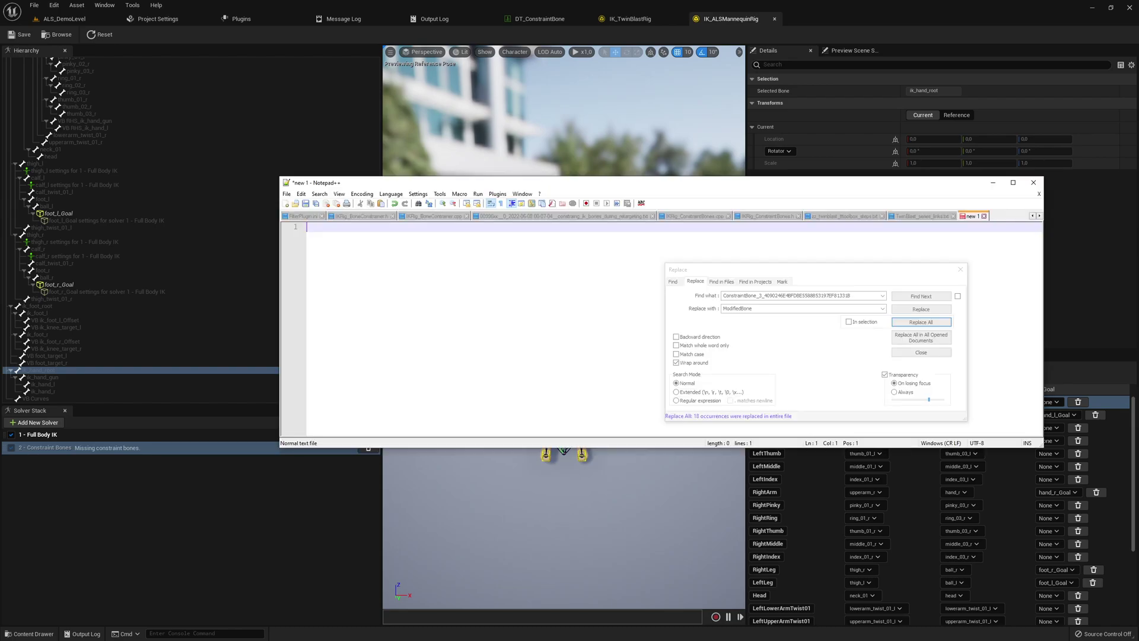
key(ctrl+v)
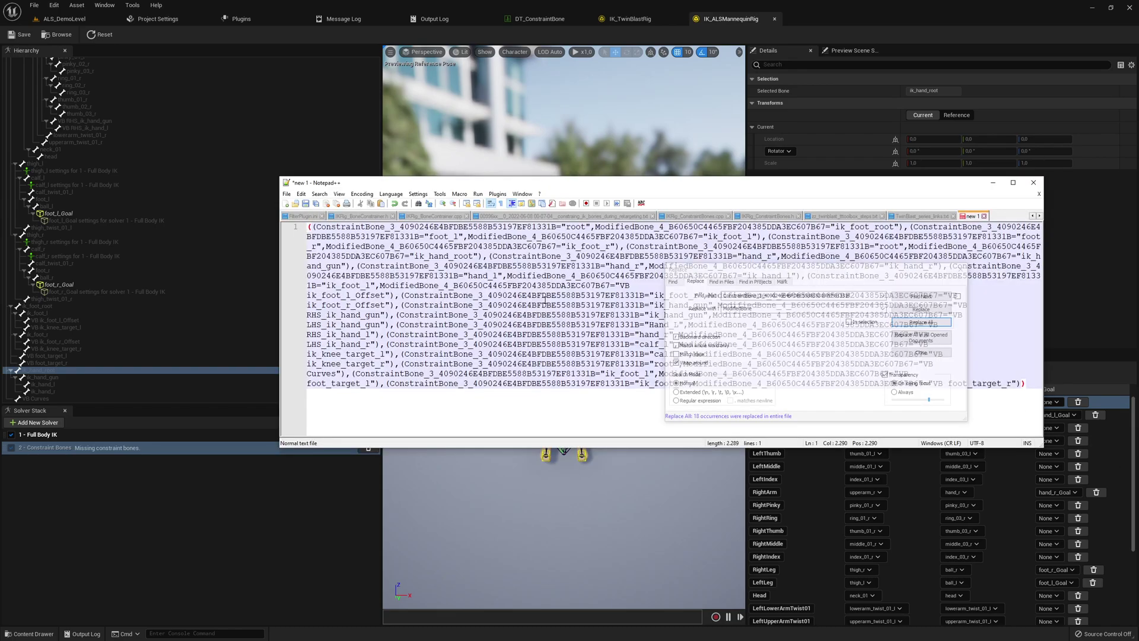
double_click(442, 229)
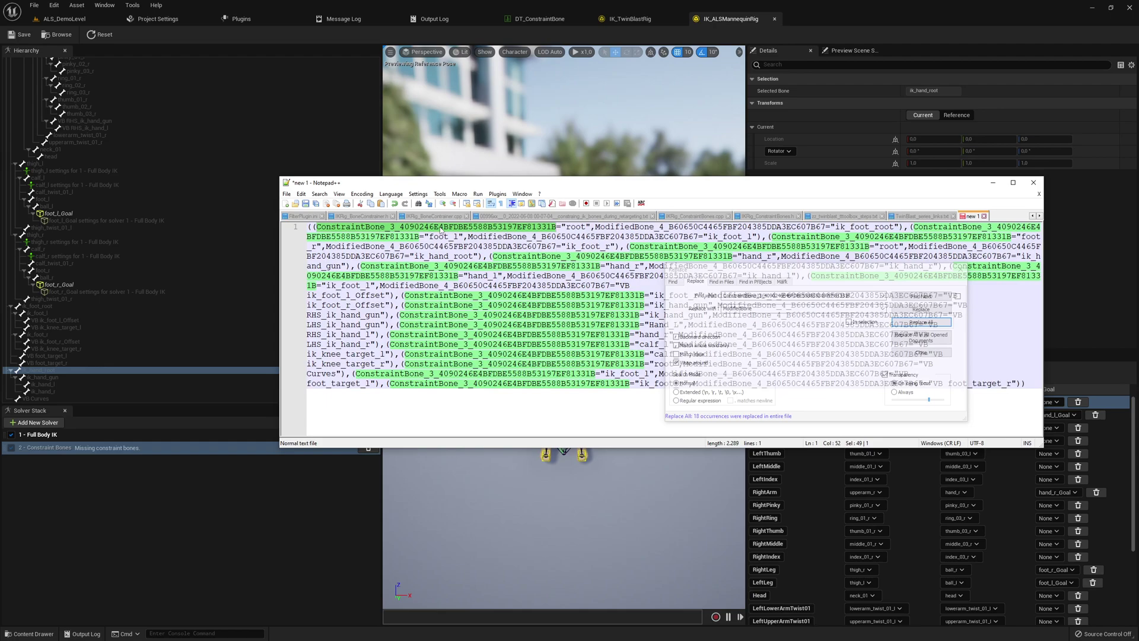
key(ctrl+h)
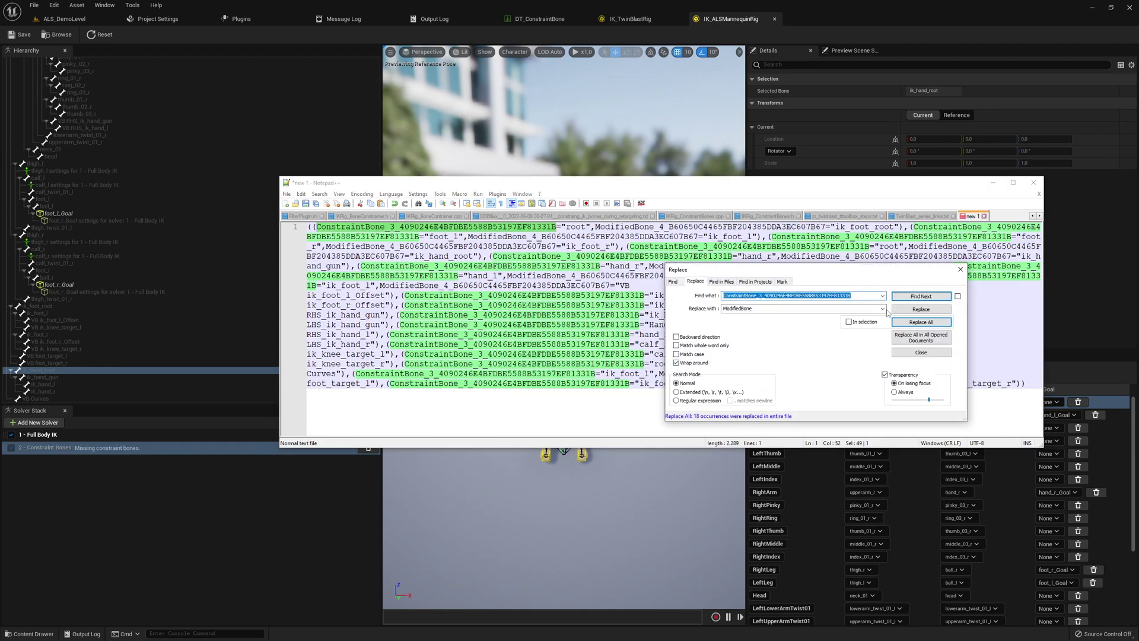
click(883, 308)
click(795, 322)
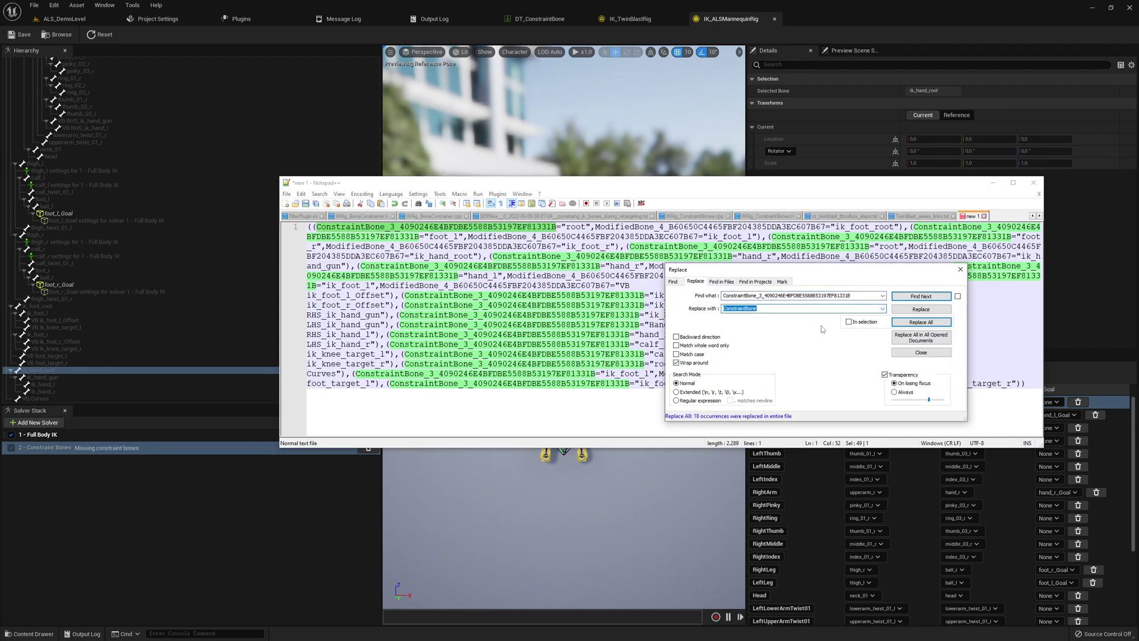
click(899, 323)
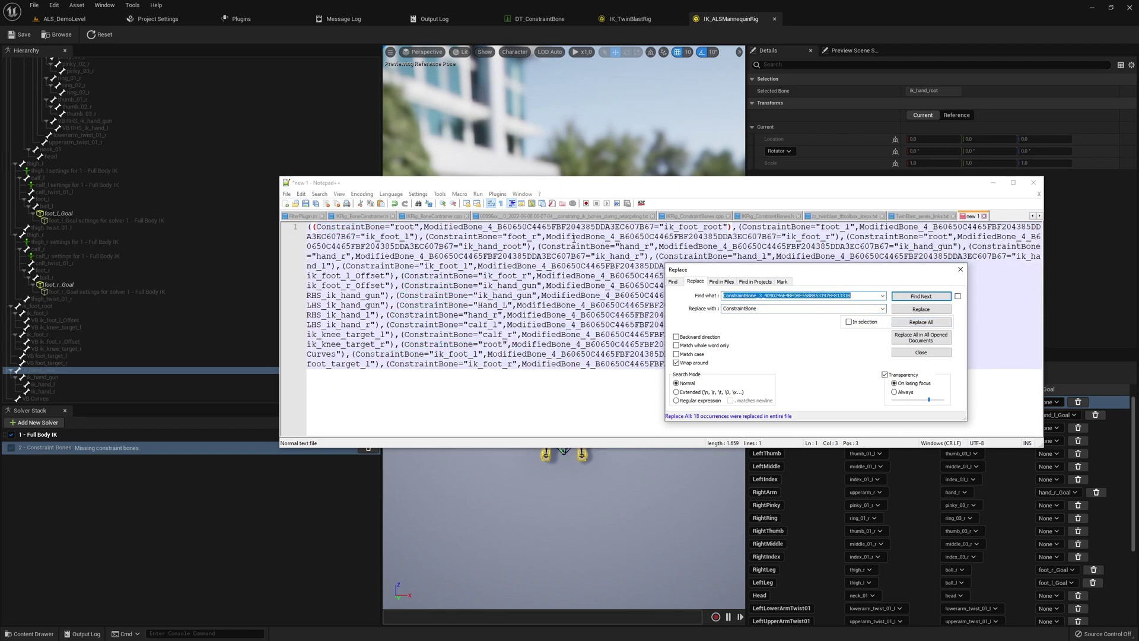
drag(707, 271, 705, 365)
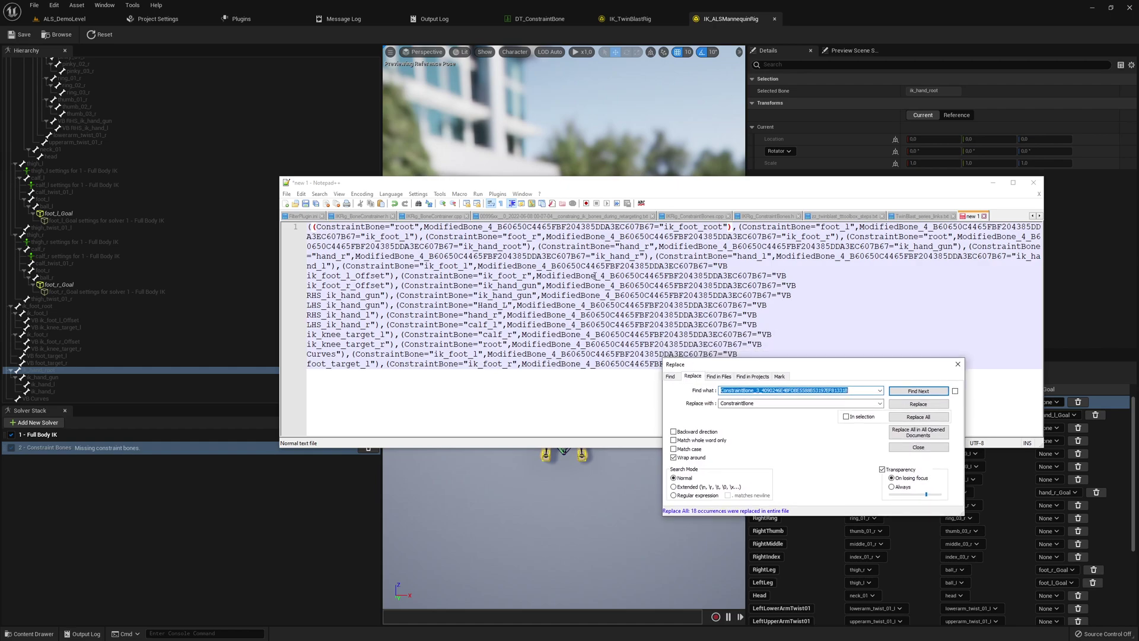
Replace all generated ModifiedBone identifiers with ModifiedBone.
double_click(706, 237)
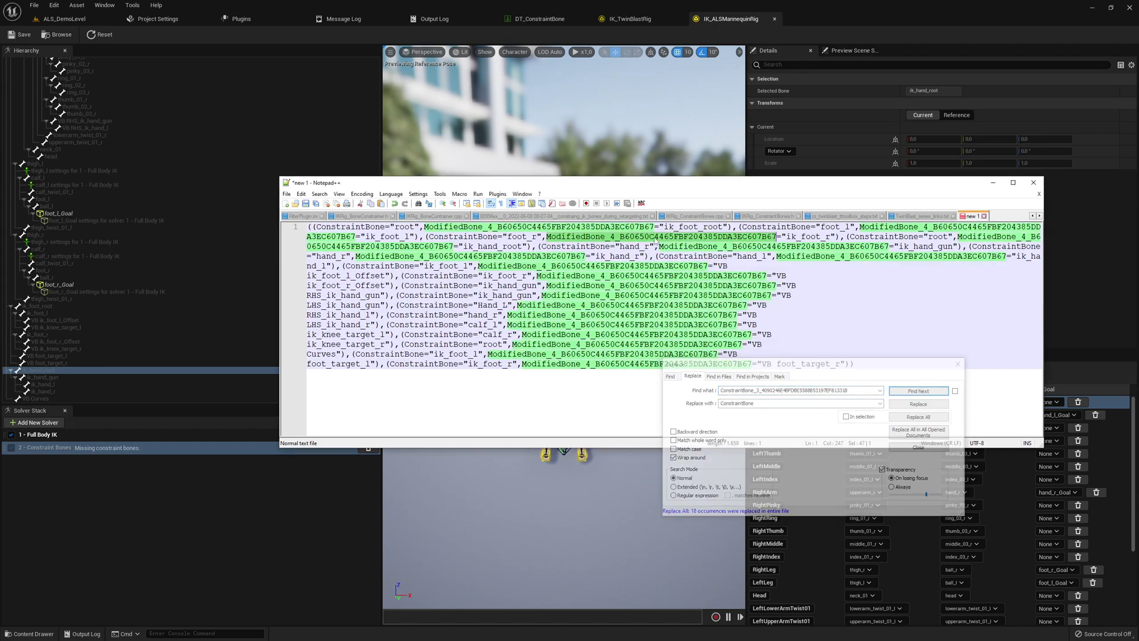
key(ctrl+h)
click(880, 403)
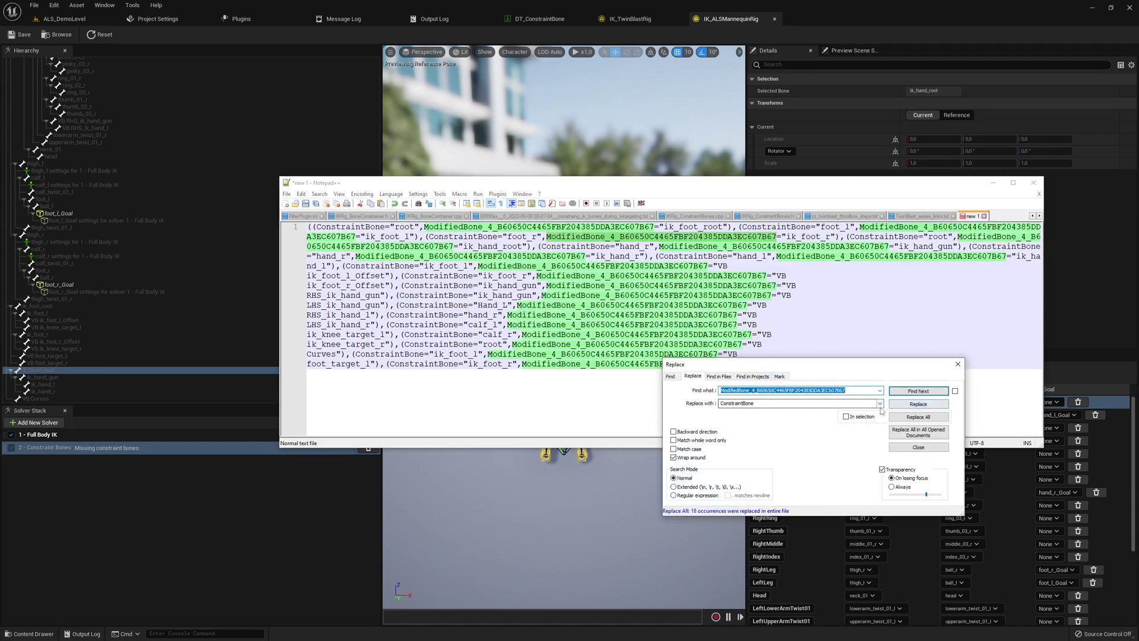
click(819, 418)
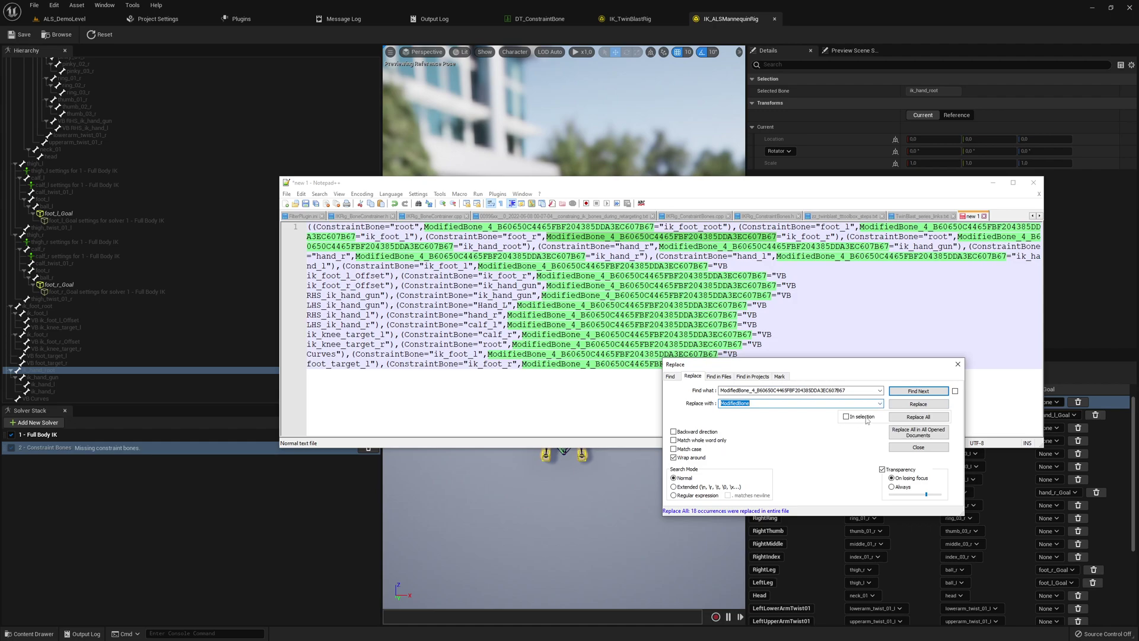
click(918, 417)
click(864, 277)
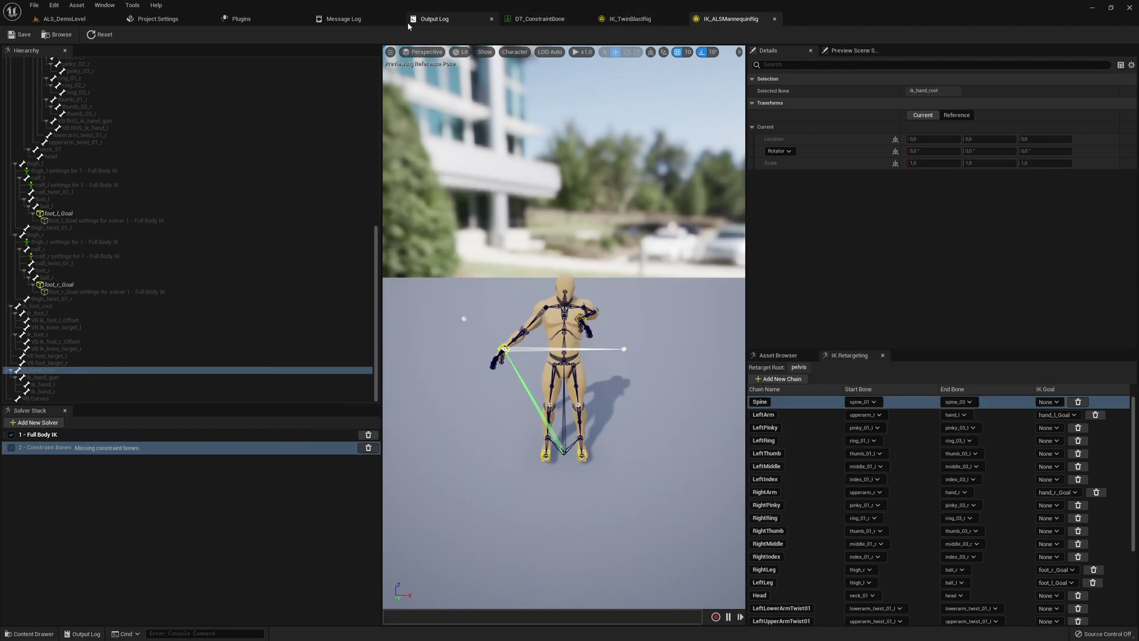
Clear the output log, paste the 18 entries into IK_TwinBlastRig's Constraint Bones, and save.
click(435, 18)
right_click(410, 80)
click(410, 87)
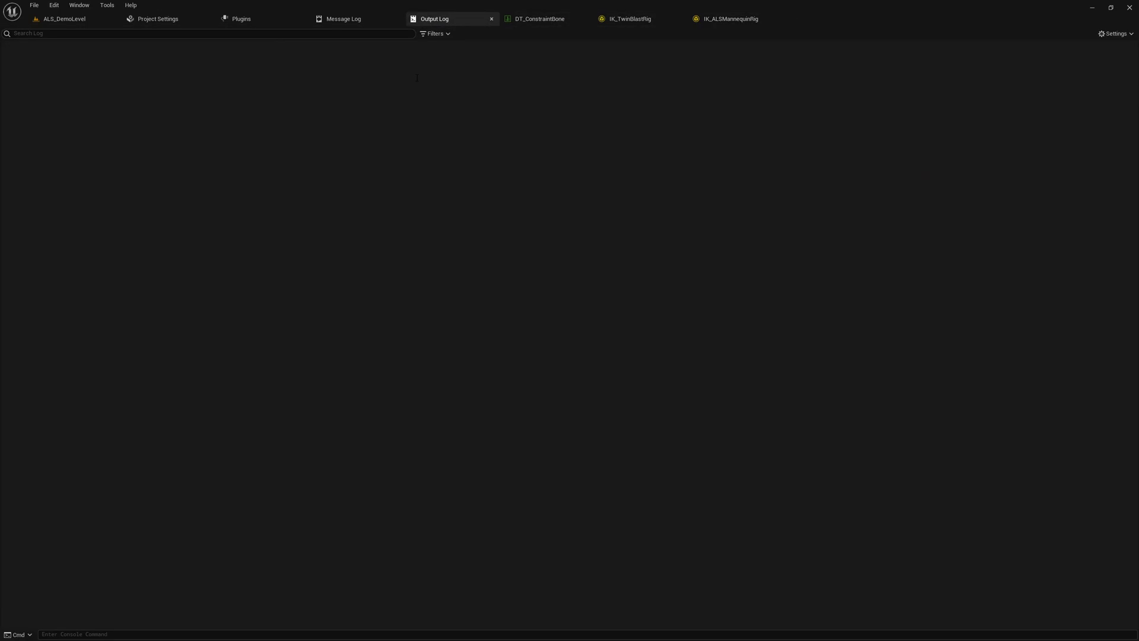
click(615, 18)
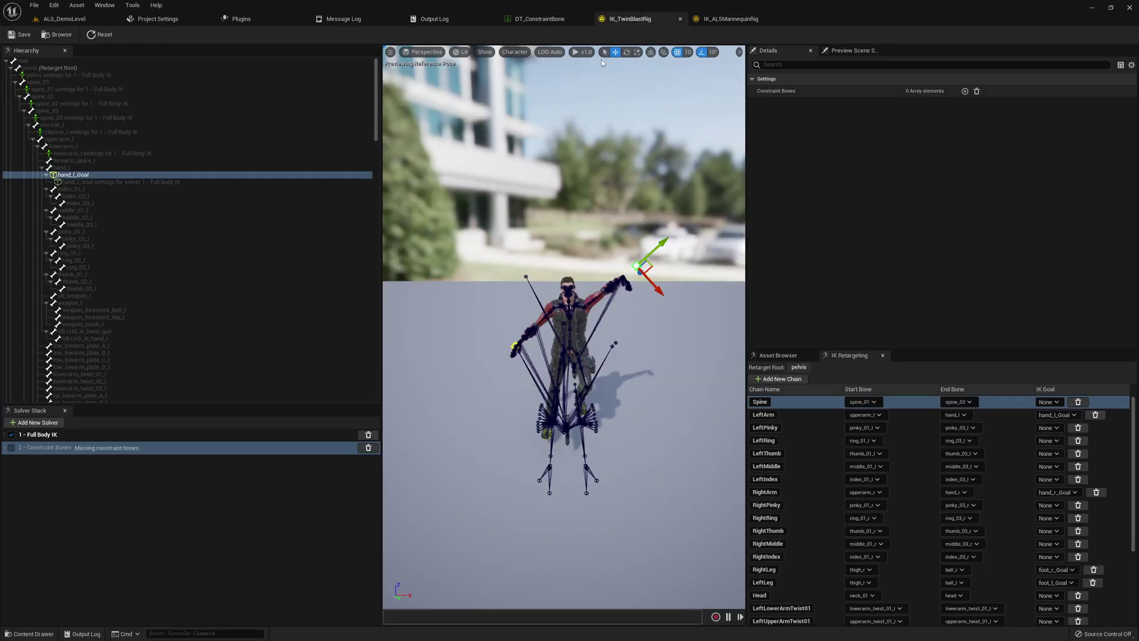
right_click(783, 89)
click(807, 105)
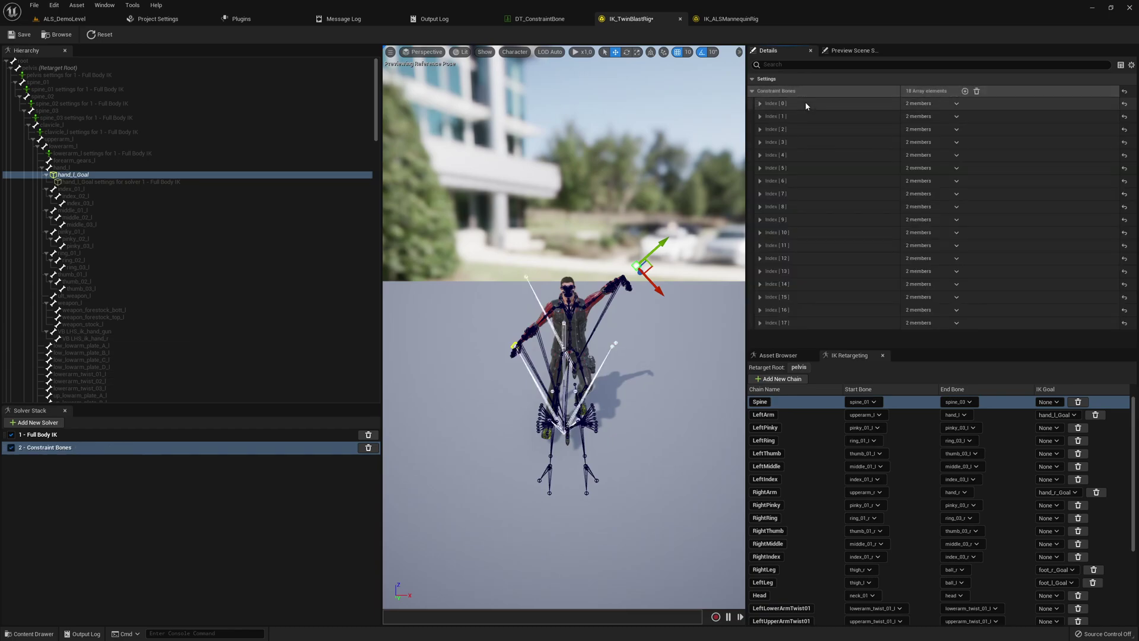
key(ctrl+s)
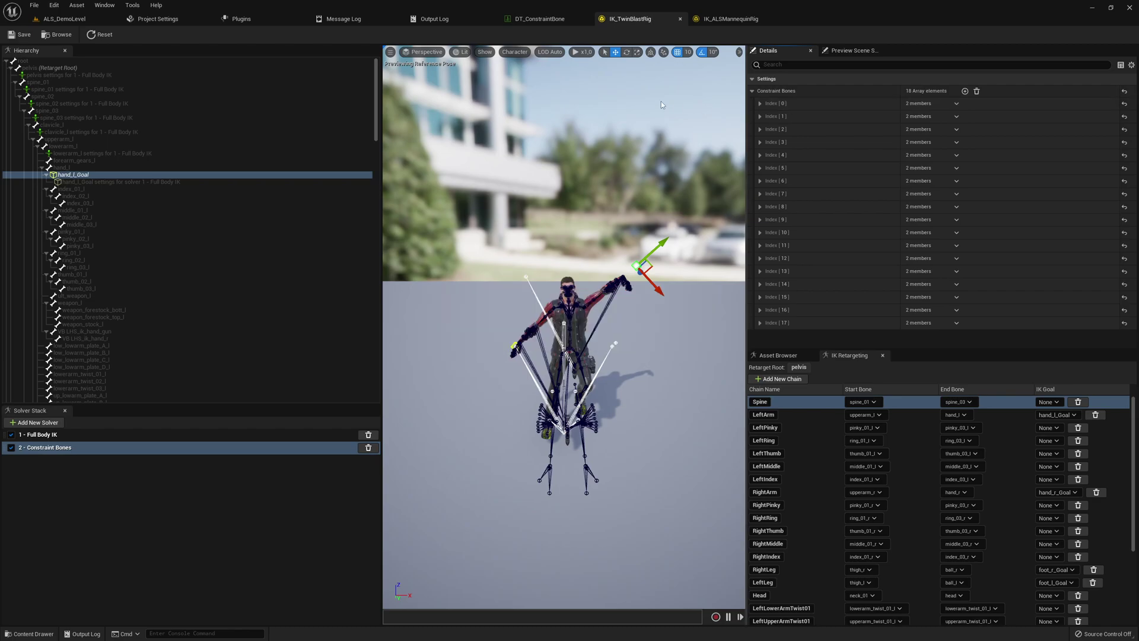
click(433, 21)
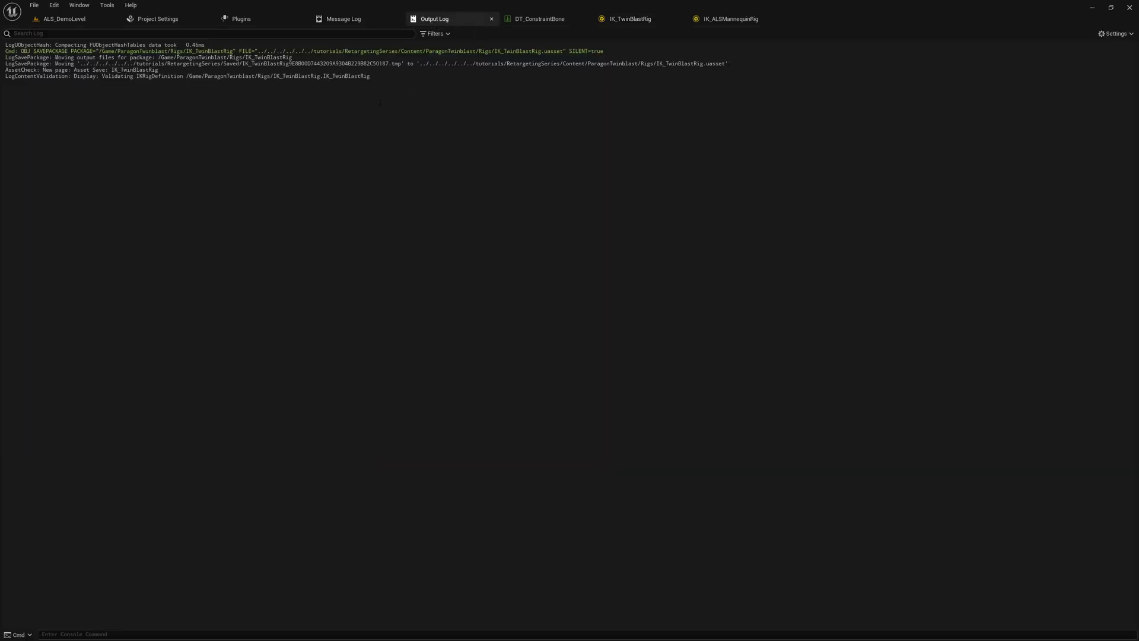
Paste the 18 entries into IK_ALSMannequinRig's Constraint Bones, test hand_l_Goal, and close both rigs.
click(715, 20)
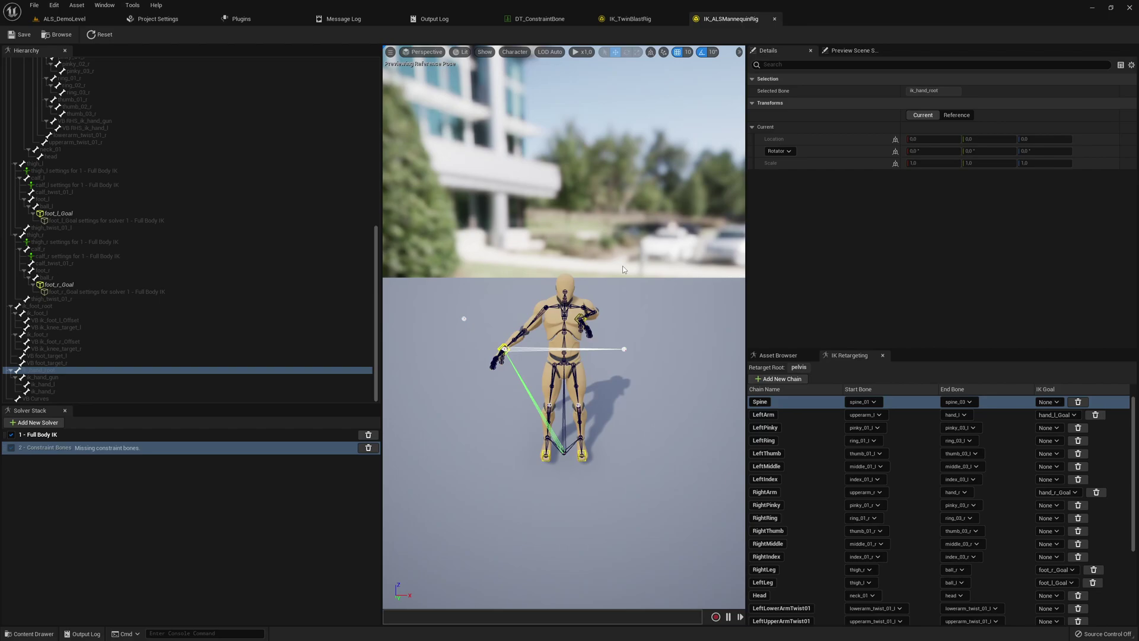
click(329, 450)
right_click(788, 92)
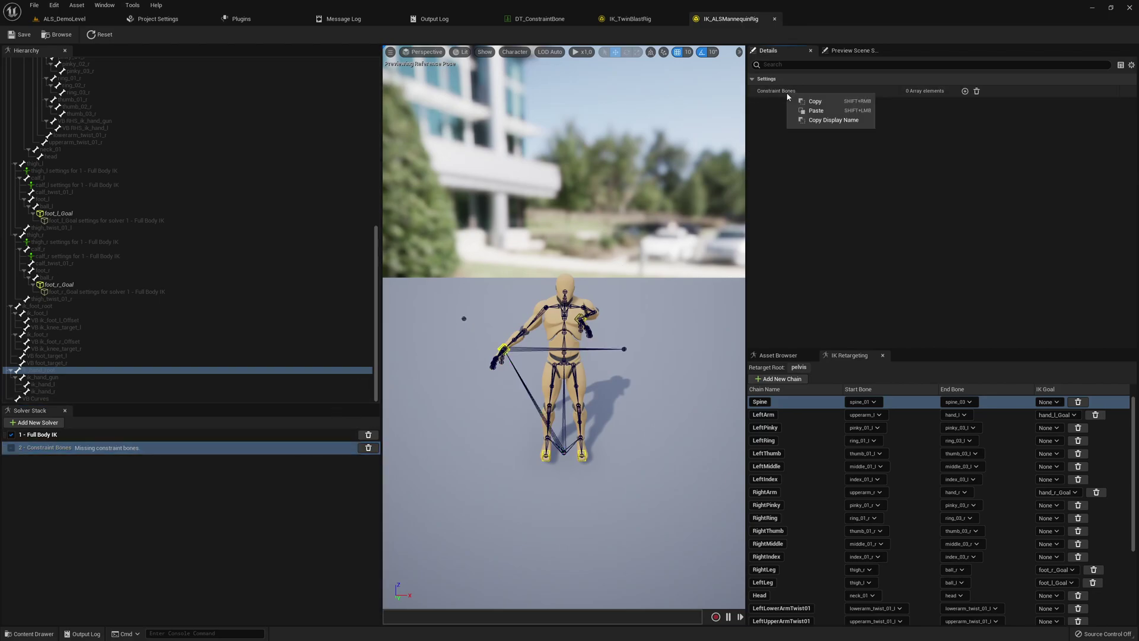
click(812, 115)
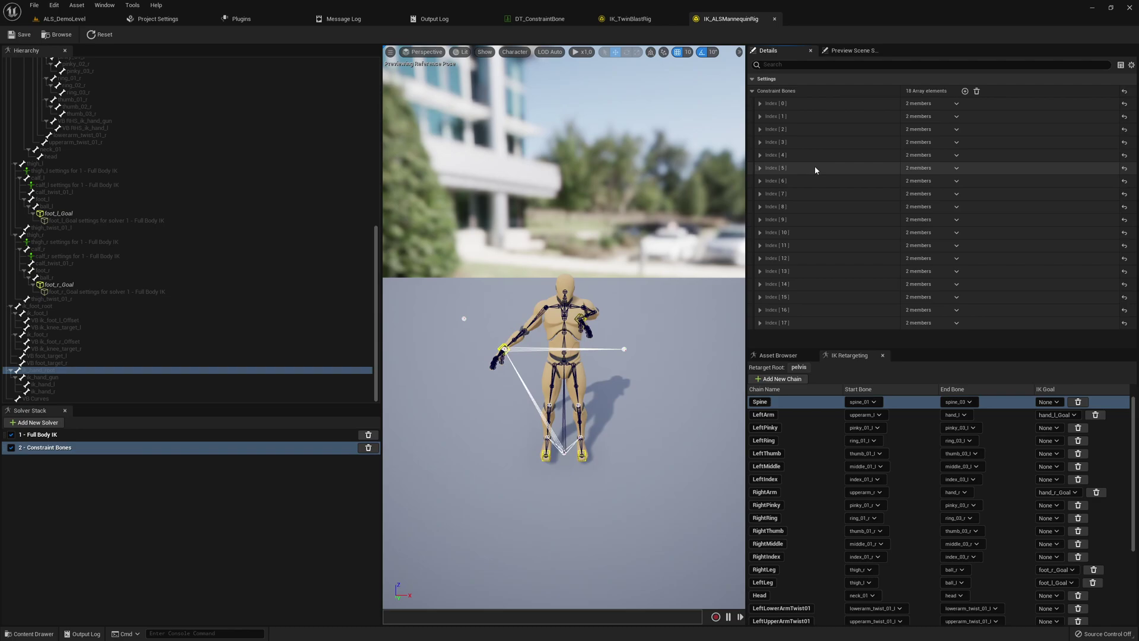
click(581, 318)
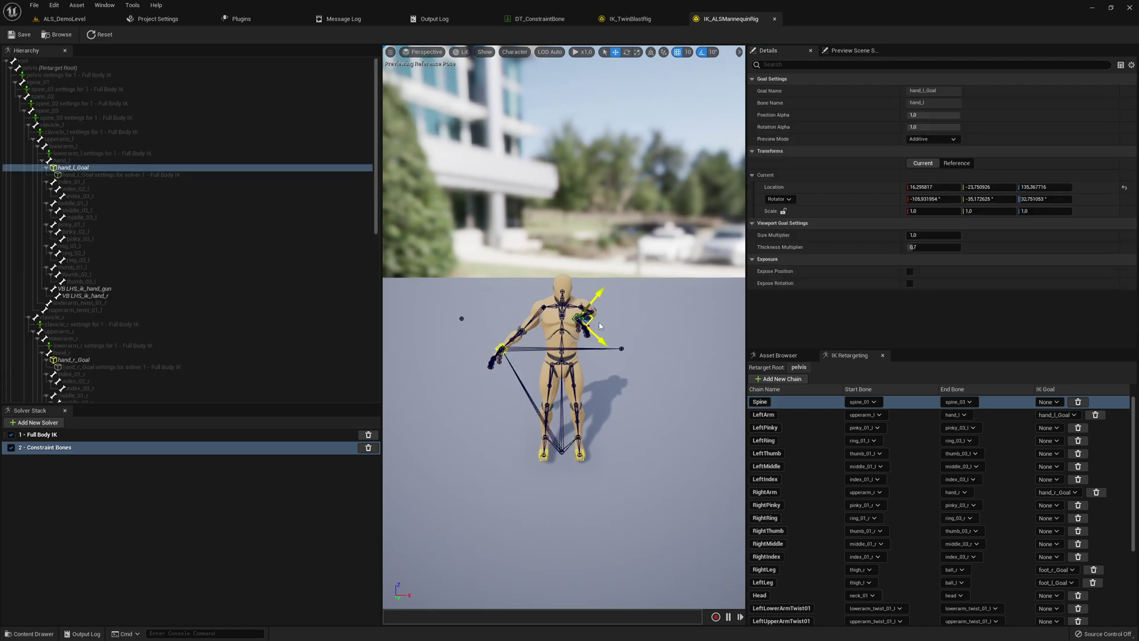
drag(587, 319, 642, 341)
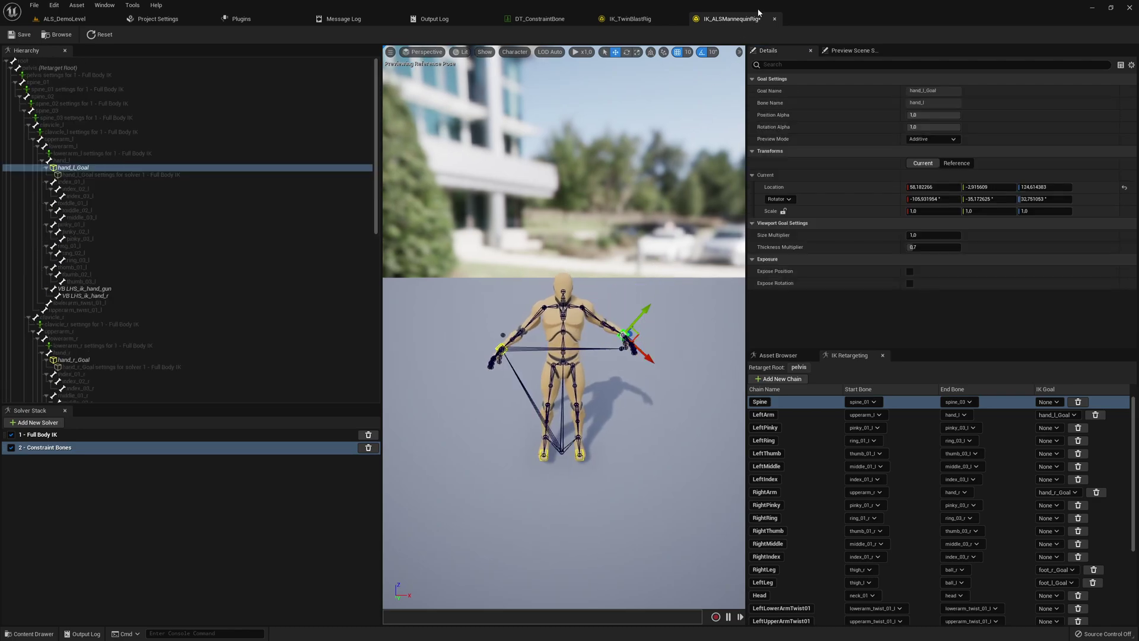
click(775, 18)
click(680, 19)
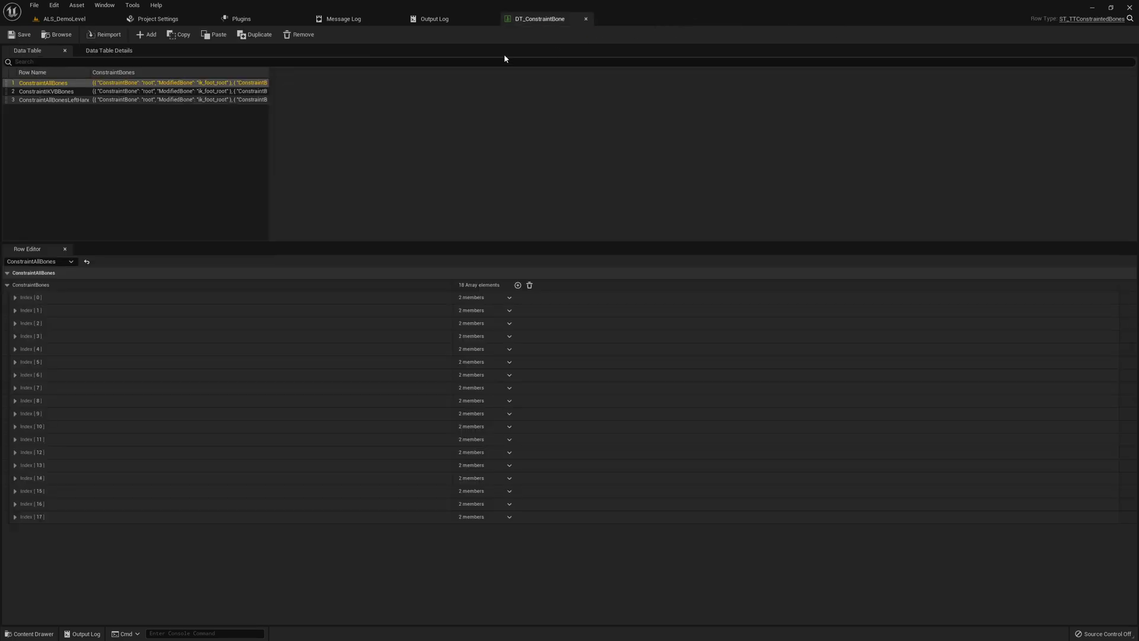
Open IK_TwinBlastRig and drag hand_l_Goal down to test the arm.
click(74, 22)
double_click(571, 460)
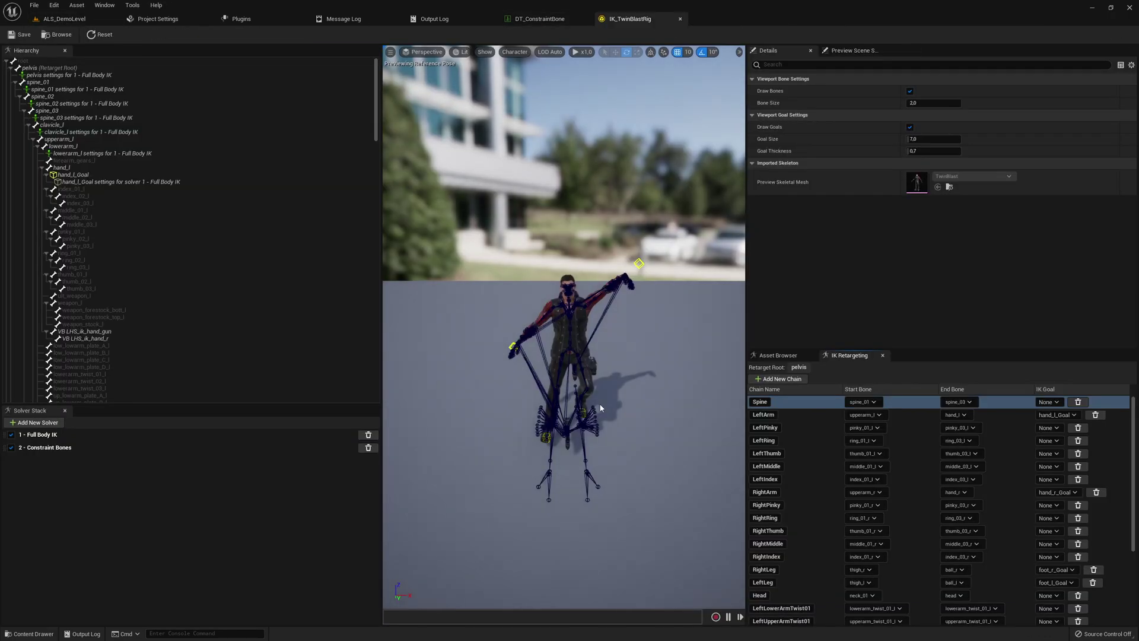
click(640, 263)
key(w)
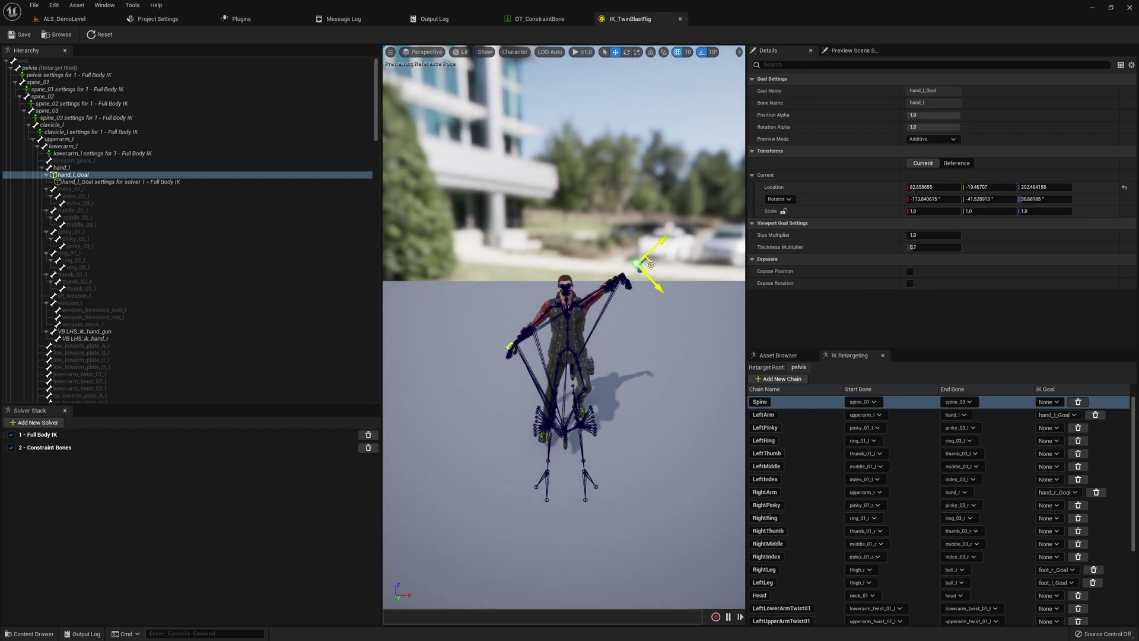
mouse_move(651, 265)
mouse_down()
mouse_move(593, 357)
mouse_move(618, 352)
mouse_up()
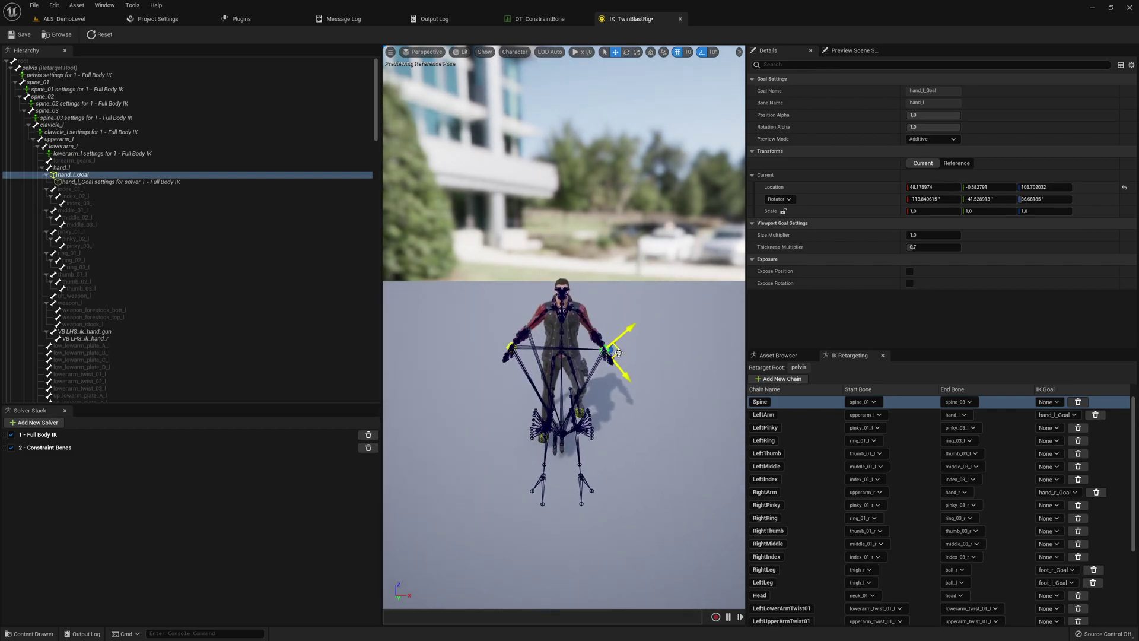
Reselect the left hand goal and raise it so the arm bends.
scroll(618, 352, up, 5)
click(657, 429)
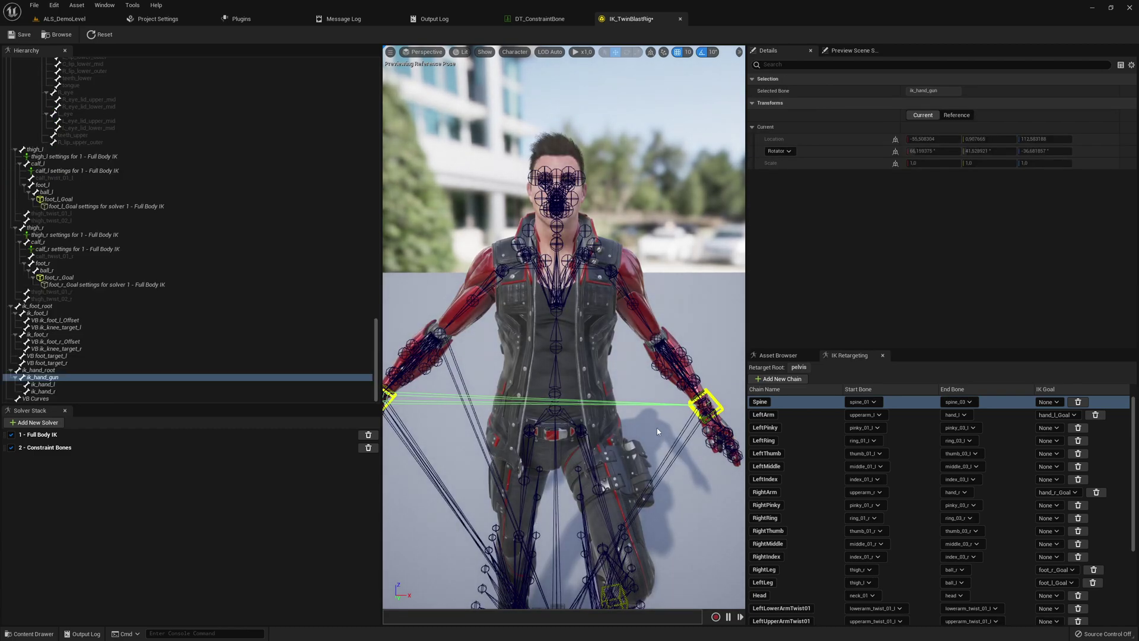
click(715, 404)
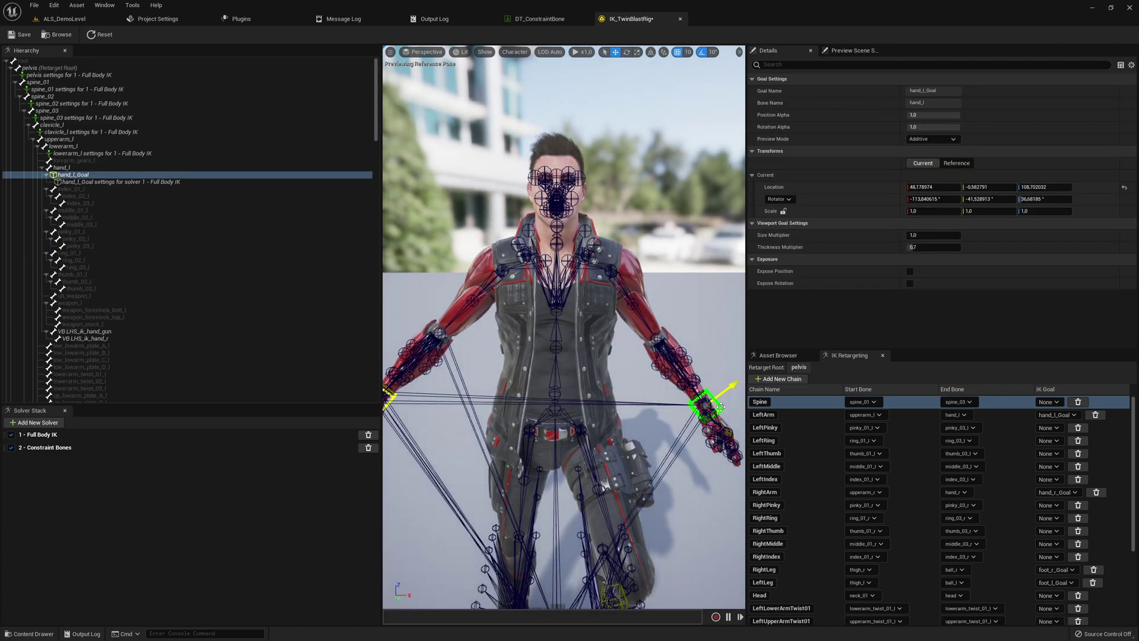
drag(719, 406, 695, 302)
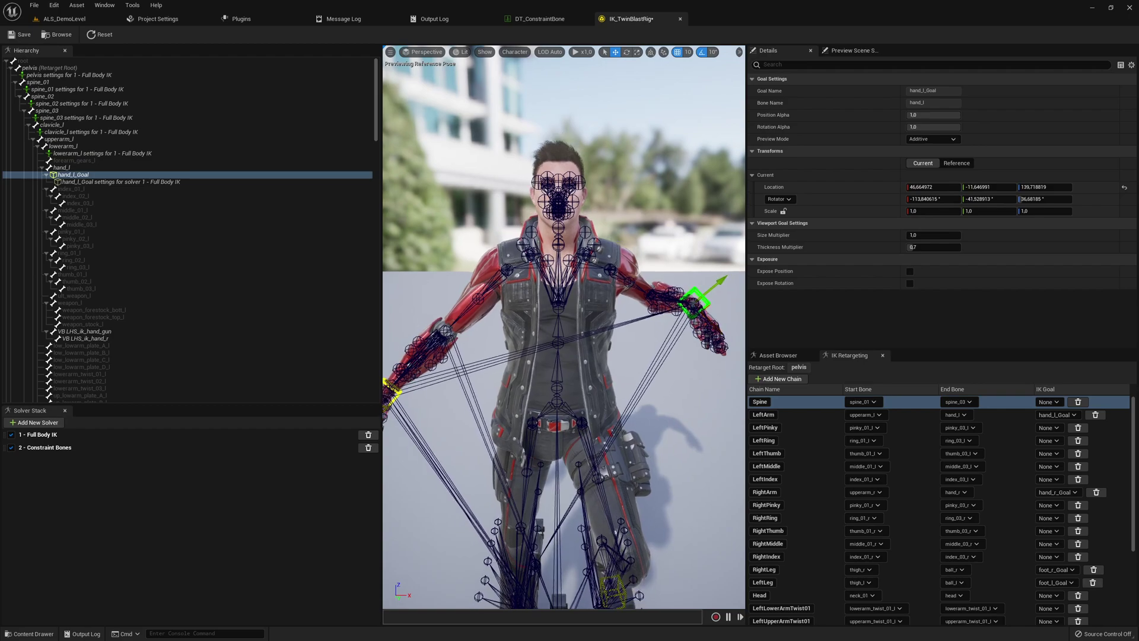
scroll(695, 301, down, 5)
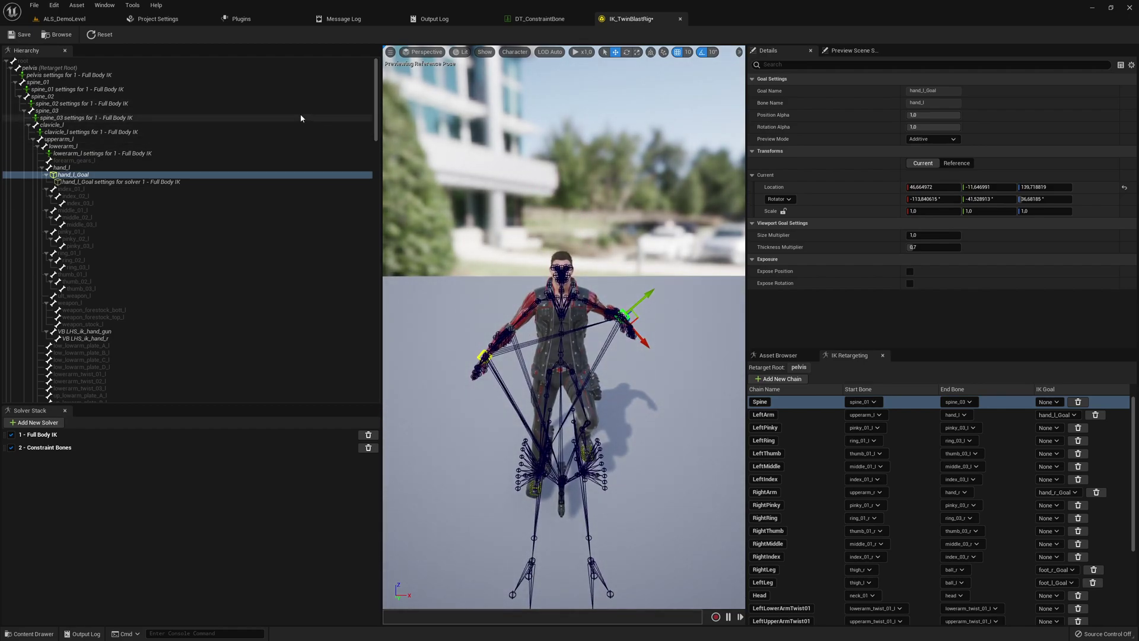
Open IK_ALSMannequinRig via 'alsmann' search and pull hand_l_Goal right and up.
key(ctrl+p)
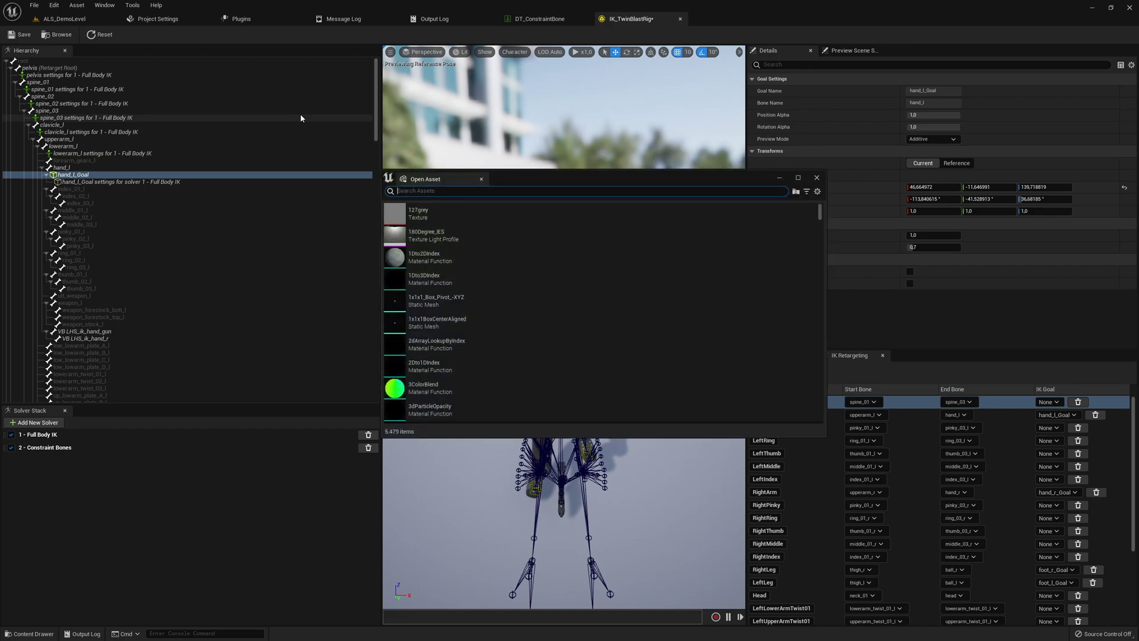
text(alsmann)
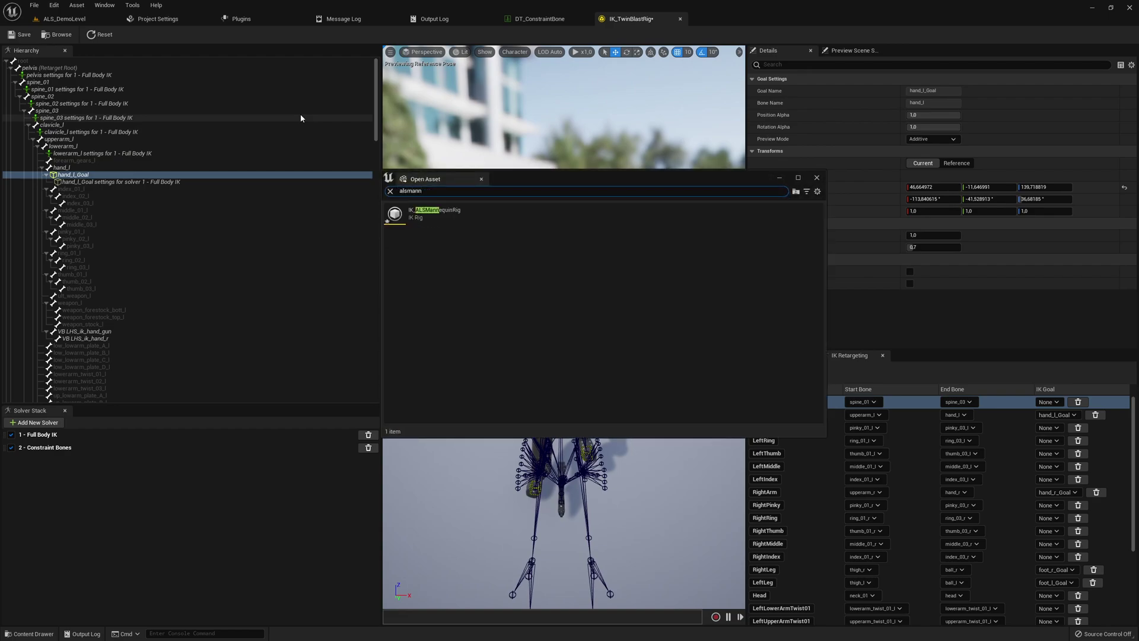
double_click(439, 215)
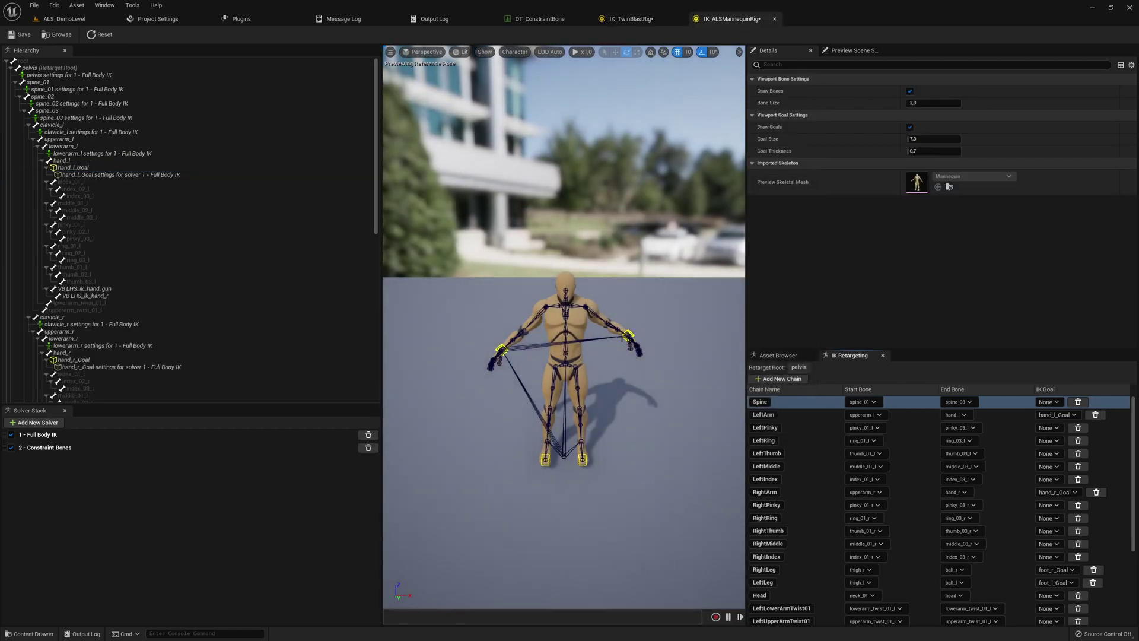
click(628, 336)
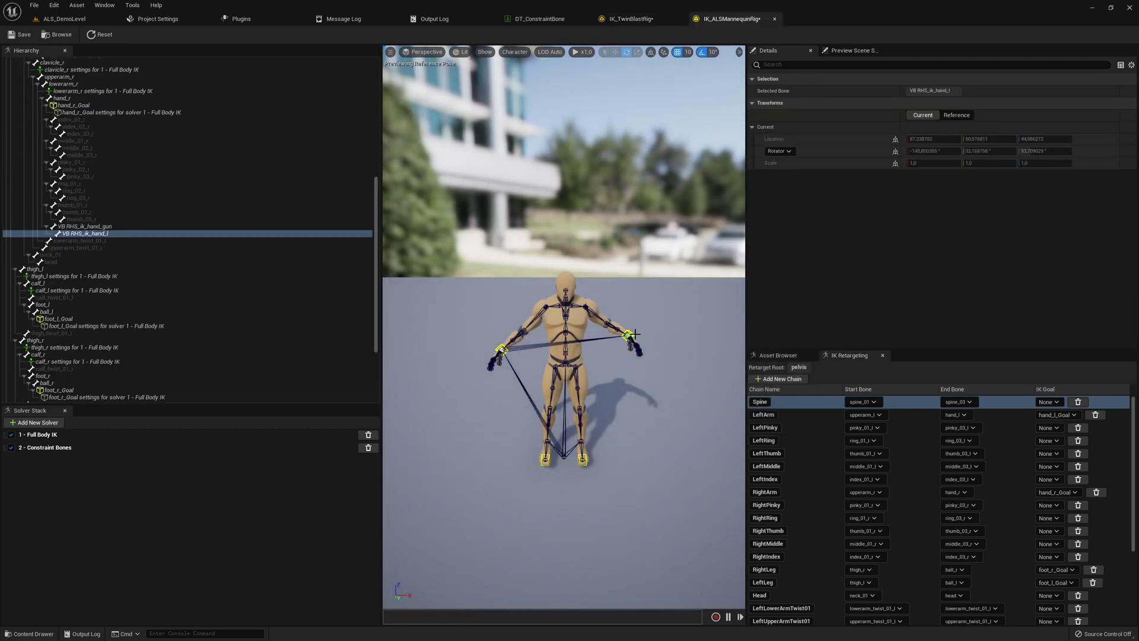
click(632, 334)
key(w)
drag(630, 336, 712, 318)
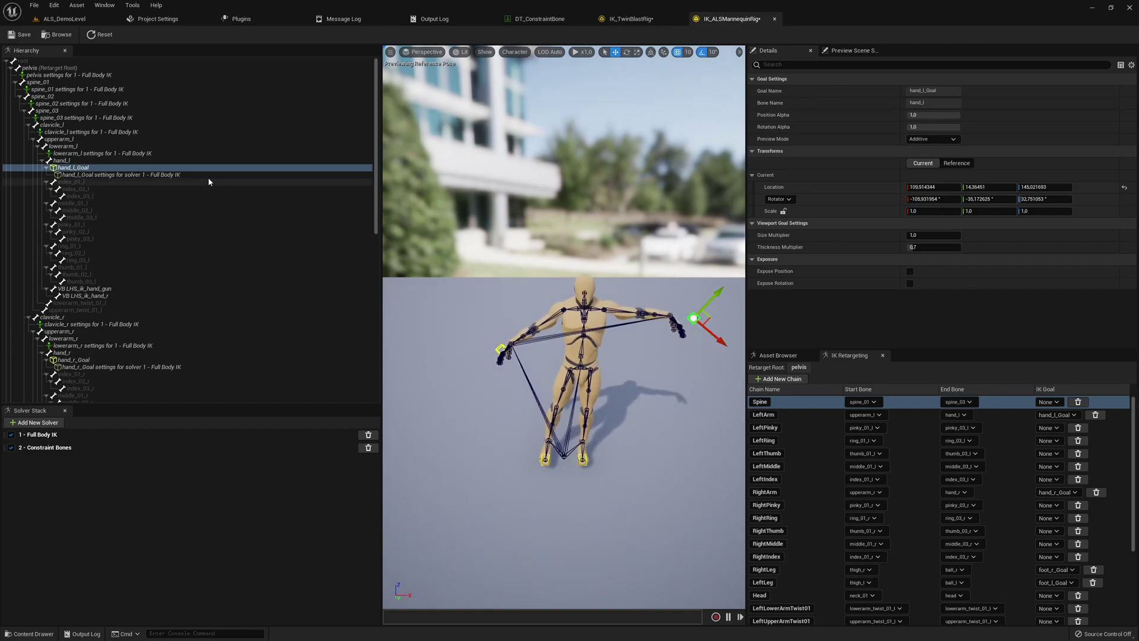
Reset hand_l_Goal's location in both IK rigs and save all assets.
click(1124, 187)
click(630, 18)
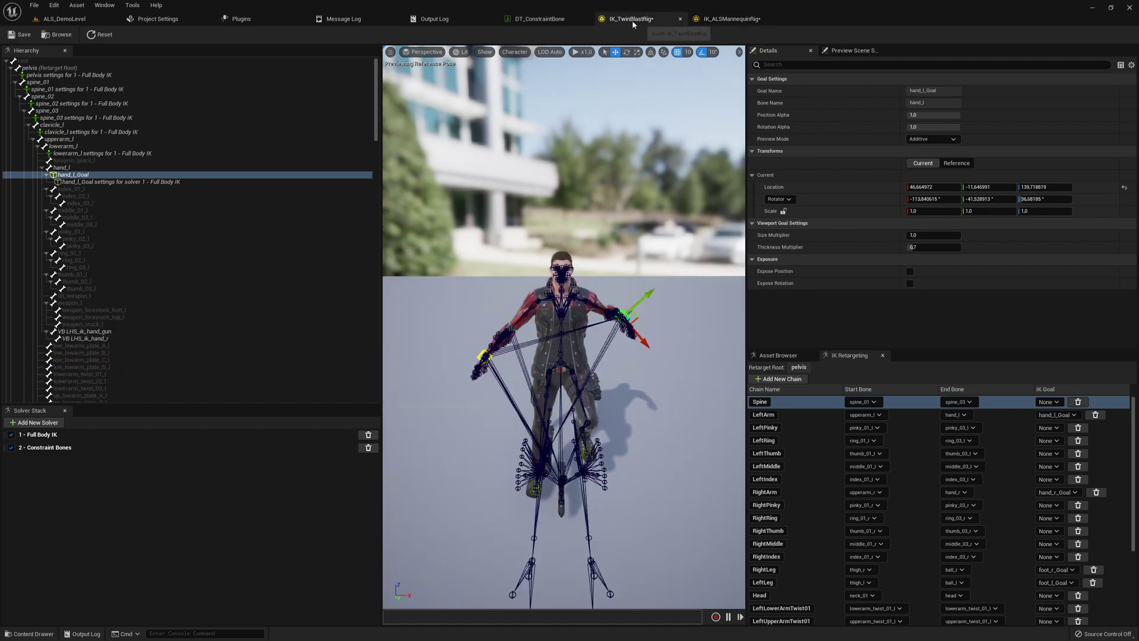
click(1125, 187)
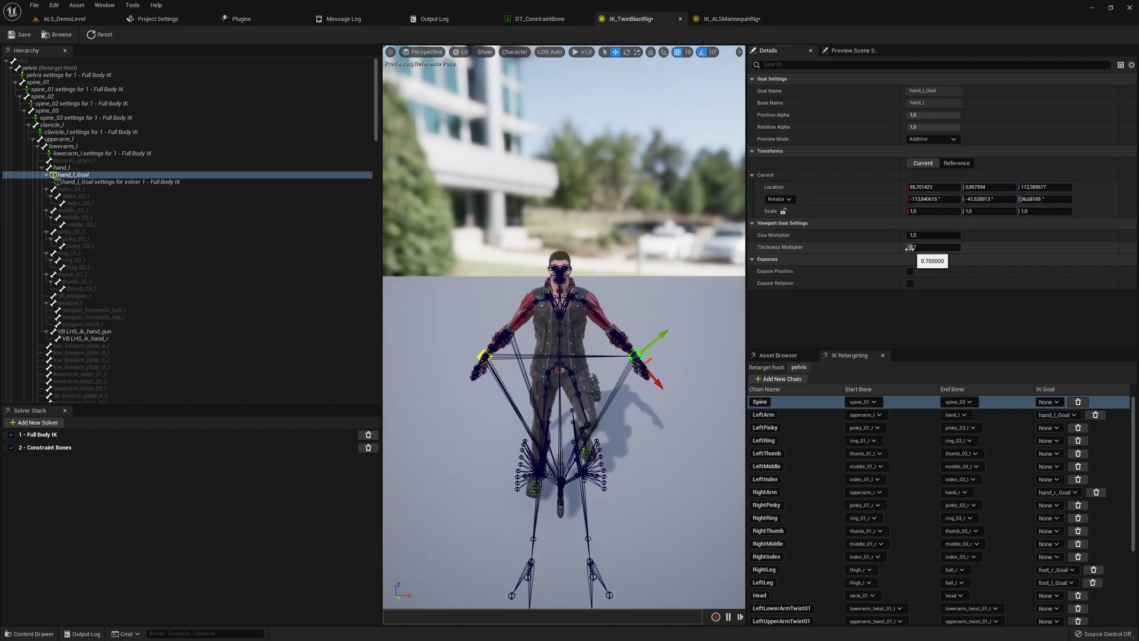
key(ctrl+shift+s)
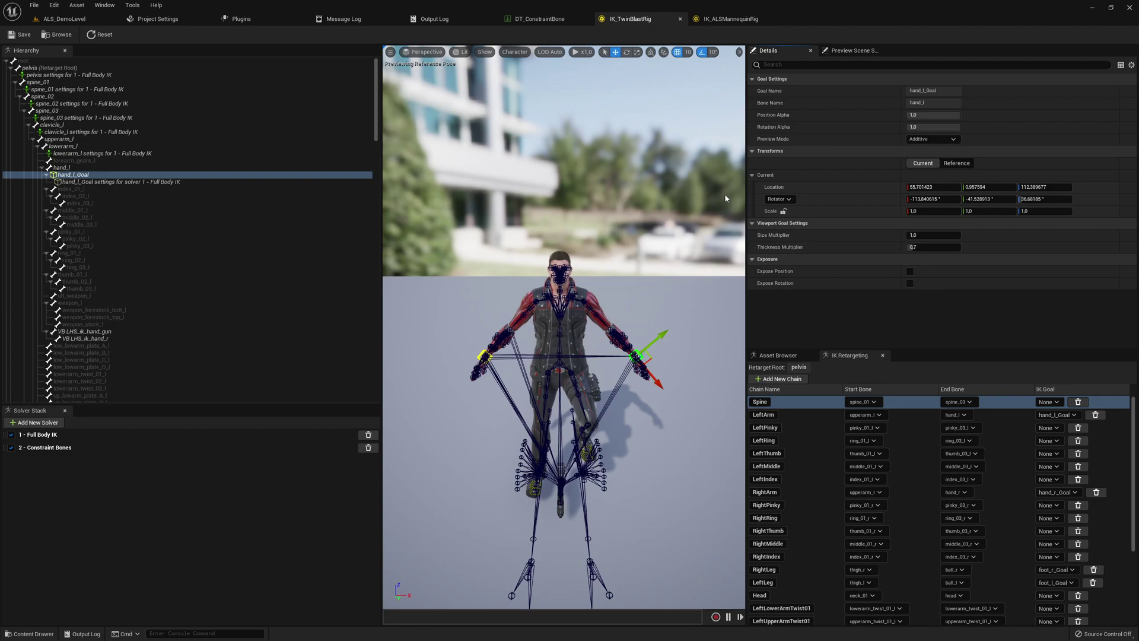
Select foot_l_Goal and reset its location to the original.
scroll(147, 318, down, 10)
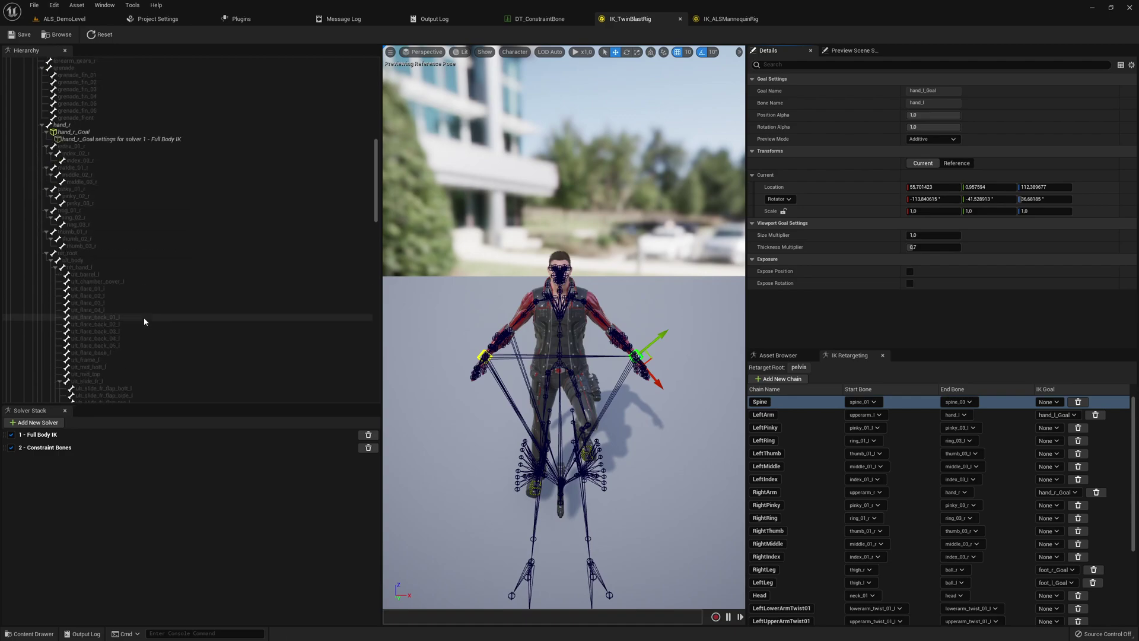
click(75, 132)
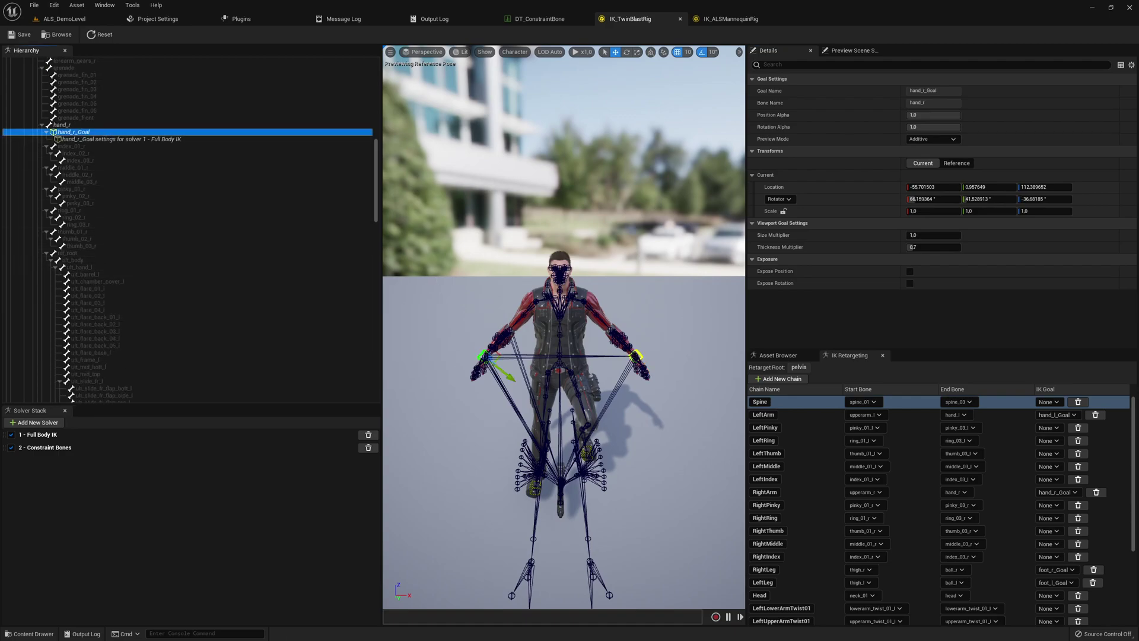
click(585, 456)
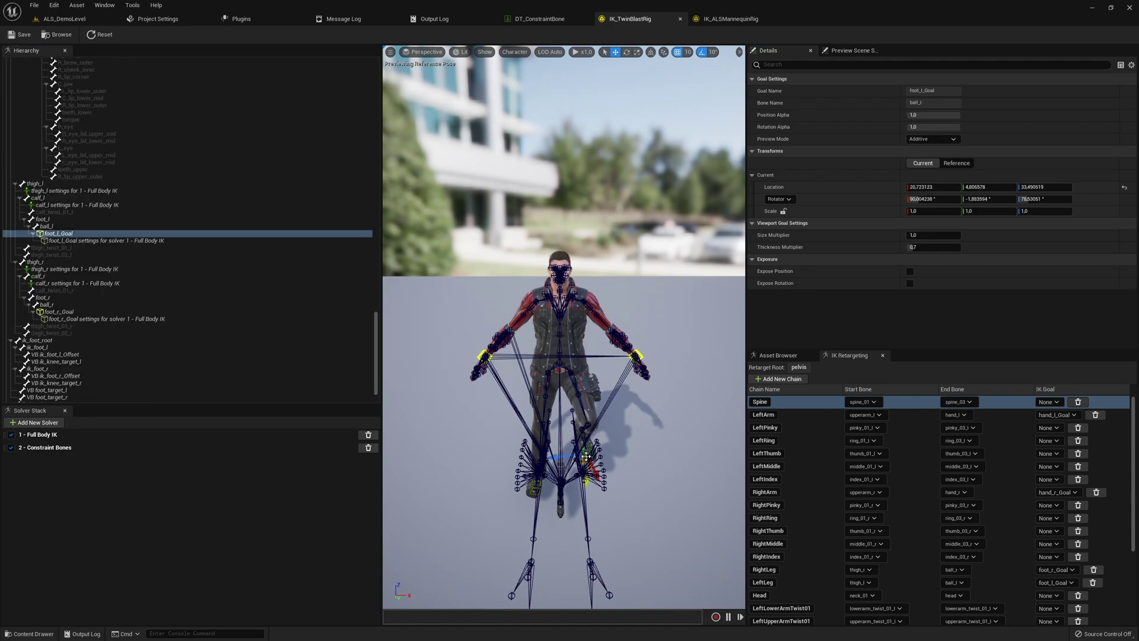
click(1124, 189)
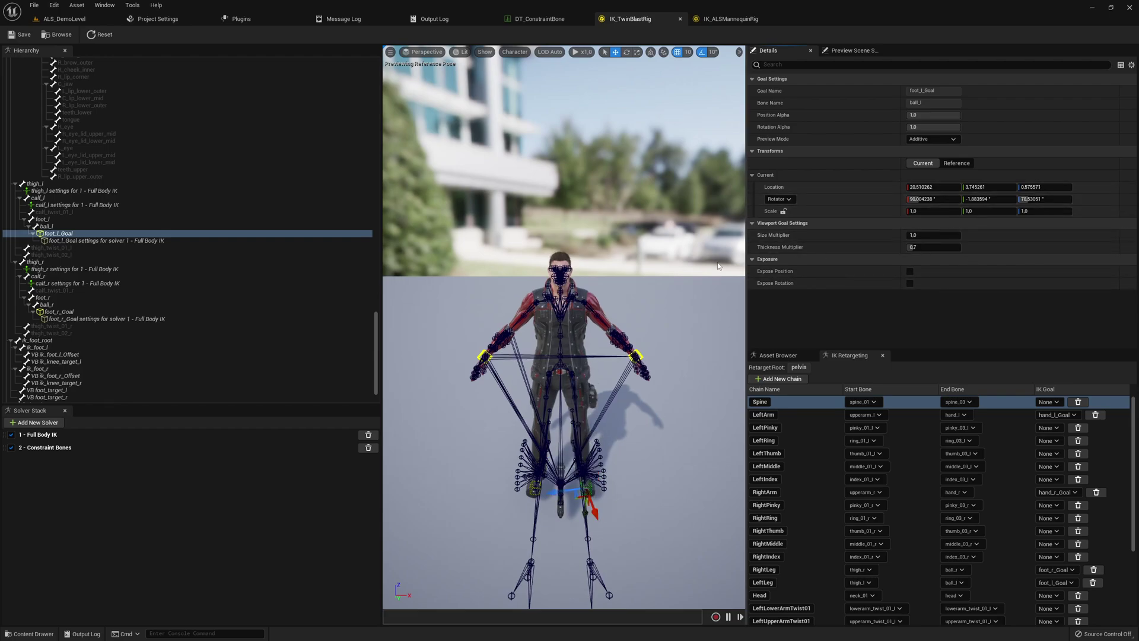